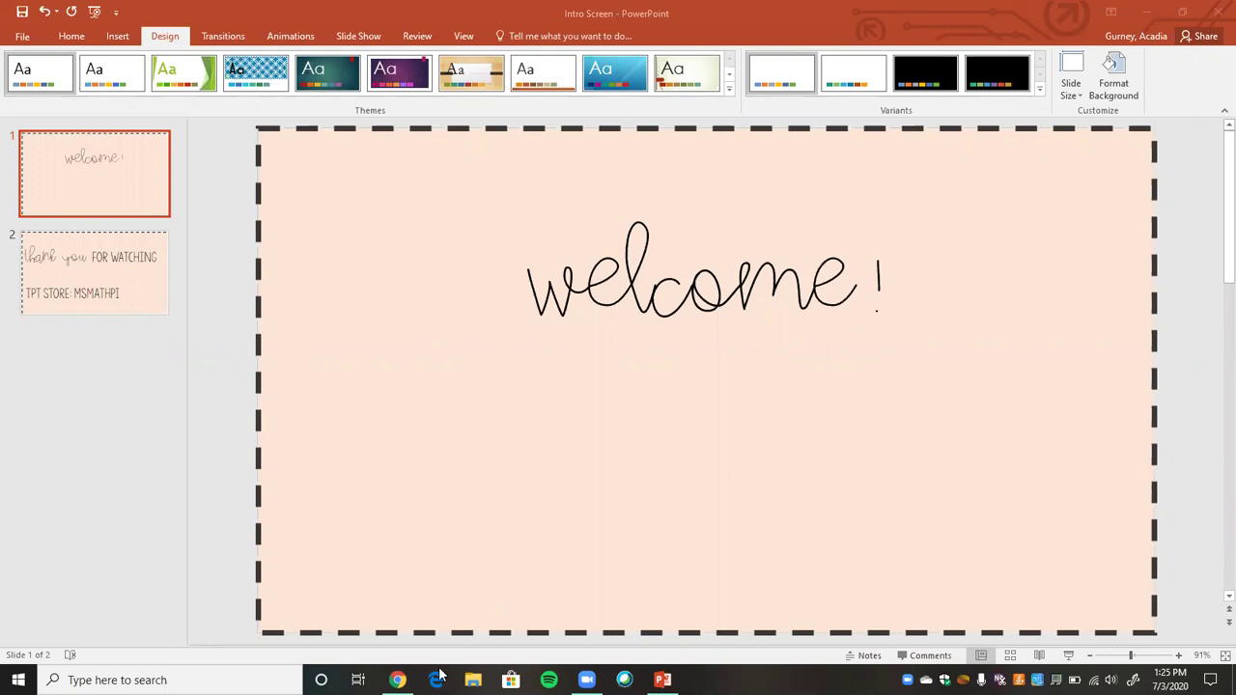
# Switch from the PowerPoint welcome slide to the Gmail inbox in Chrome.
pyautogui.click(396, 679)
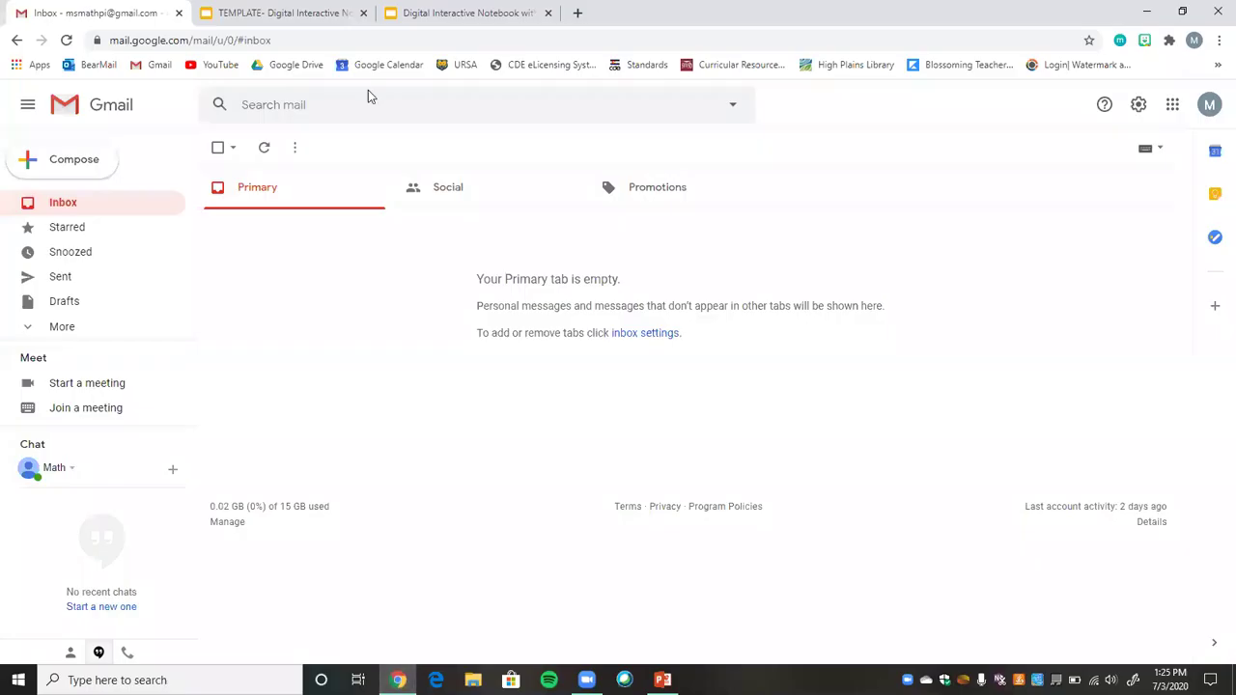
# Show the lemon cover slide of the TEMPLATE- Digital Interactive Notebook presentation.
pyautogui.click(285, 13)
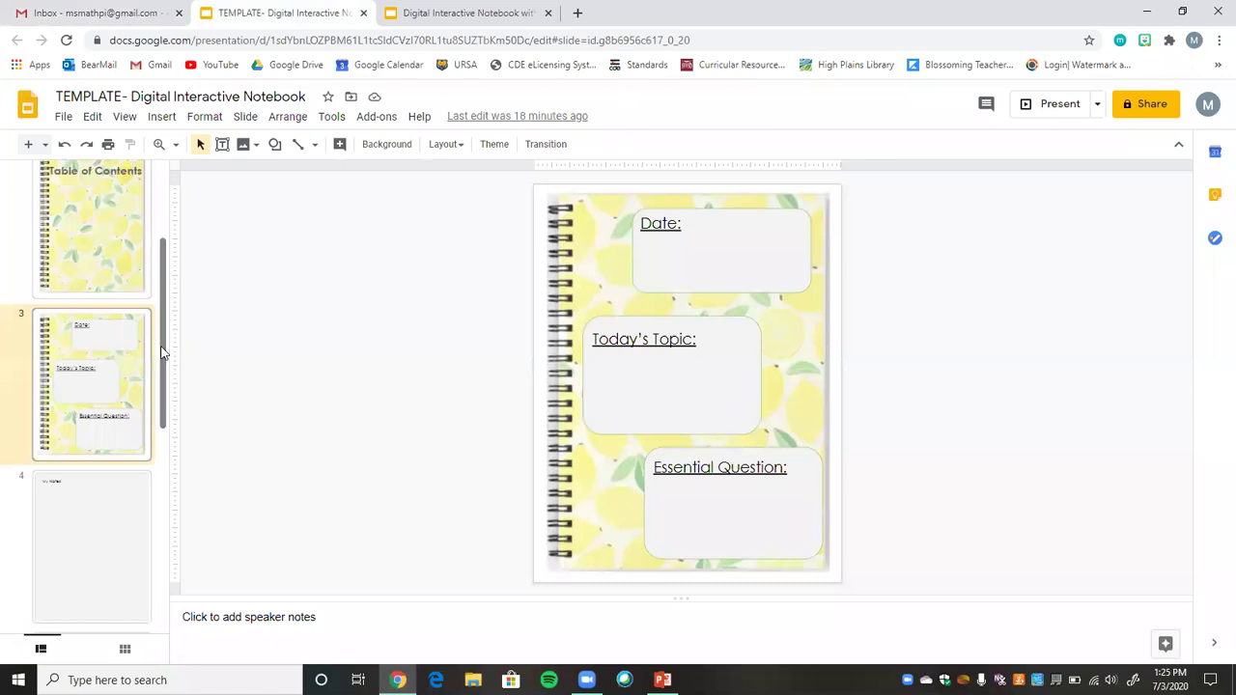
pyautogui.scroll(2, 162, 348)
pyautogui.click(106, 253)
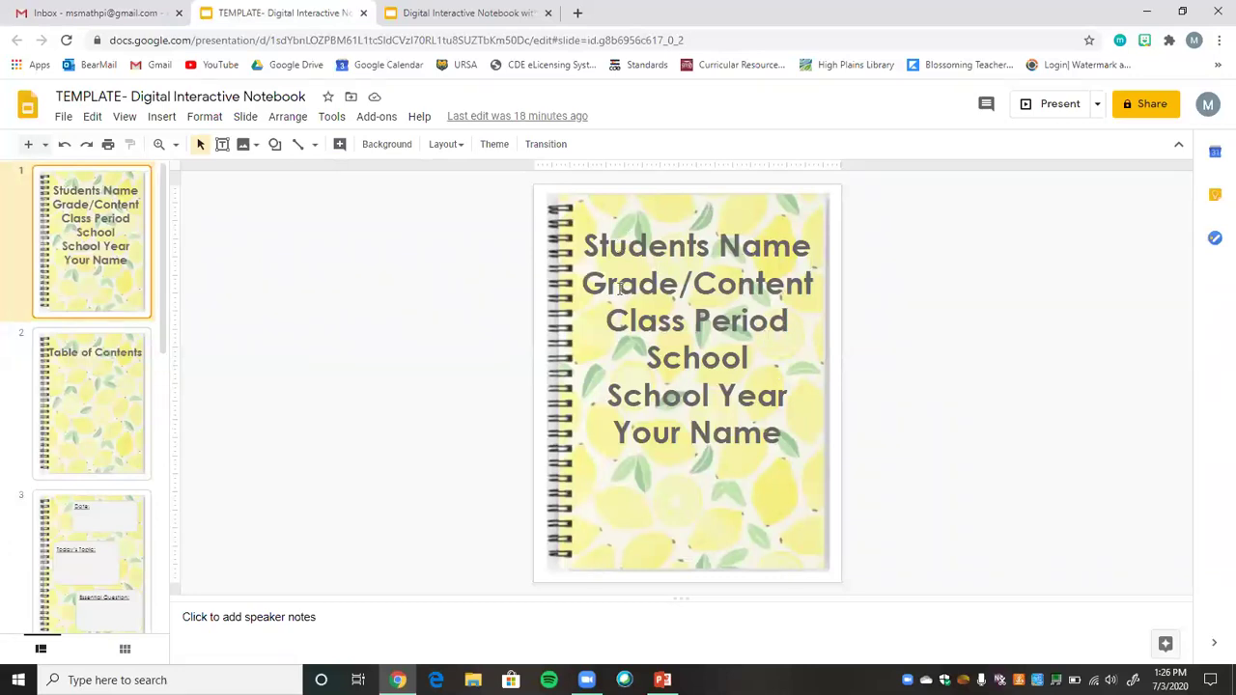
# Check the Students, Grade and Class title words, then go to the Table of Contents slide.
pyautogui.doubleClick(663, 241)
pyautogui.doubleClick(652, 289)
pyautogui.doubleClick(660, 321)
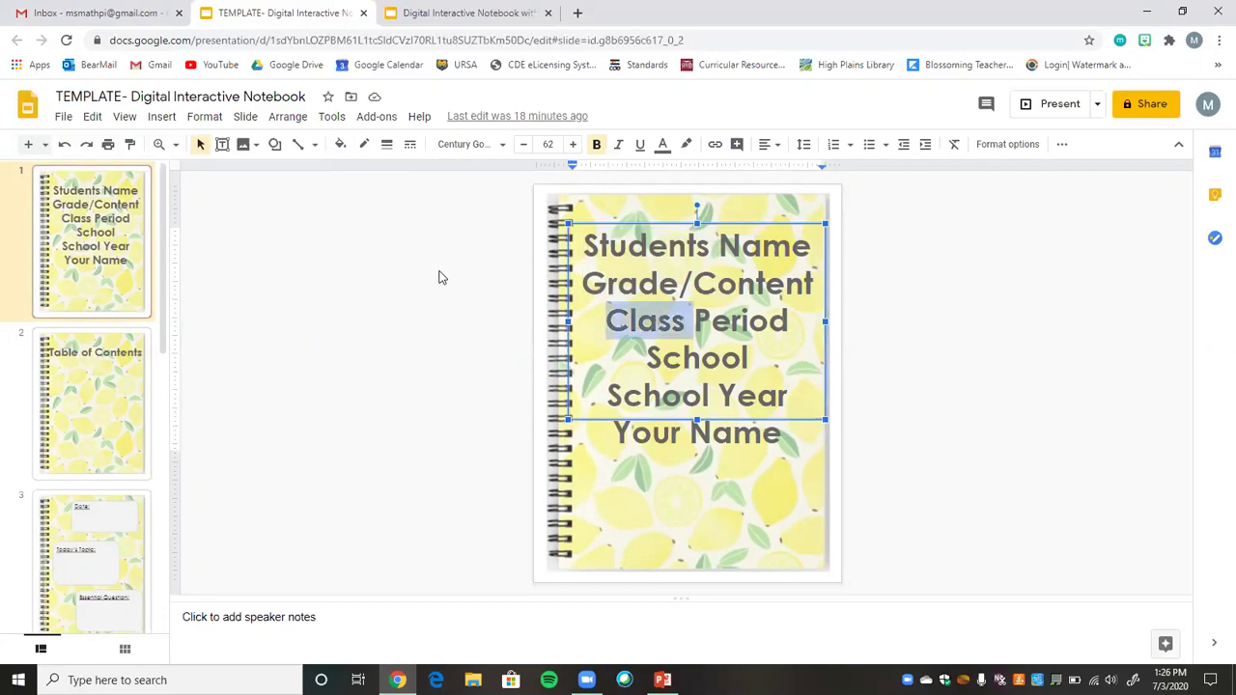
pyautogui.click(400, 276)
pyautogui.click(85, 386)
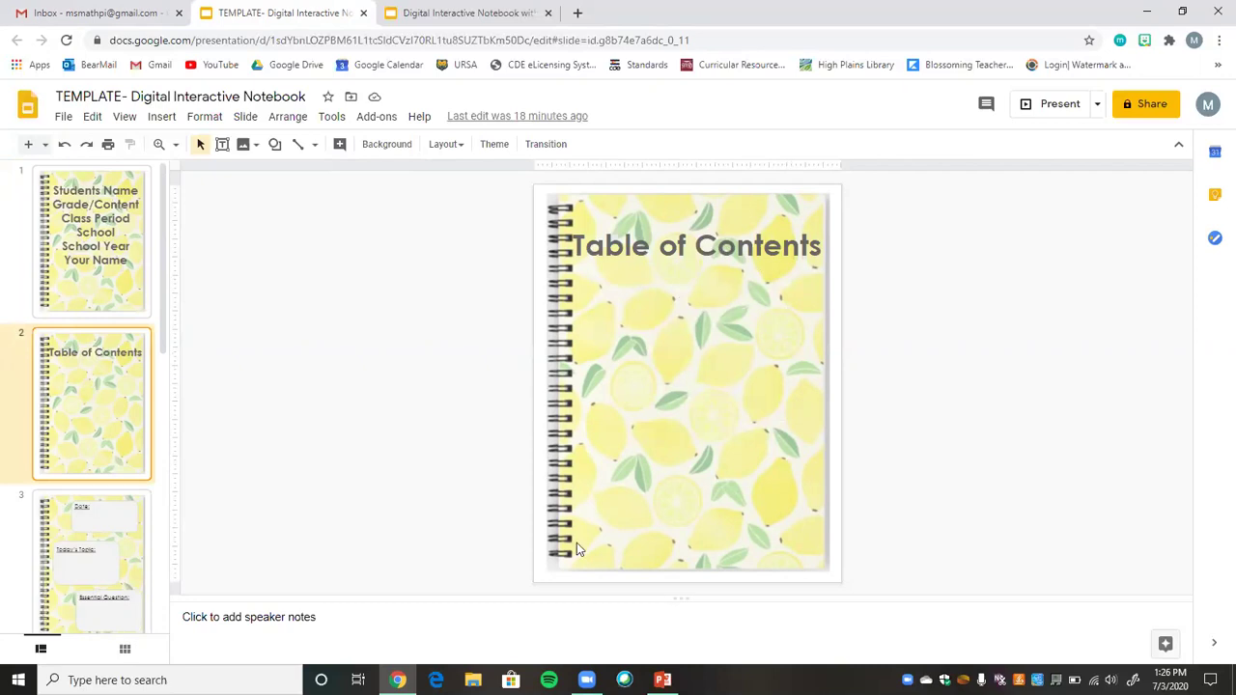
# Go from the Table of Contents to the Date, Today's Topic and Essential Question slide.
pyautogui.click(626, 270)
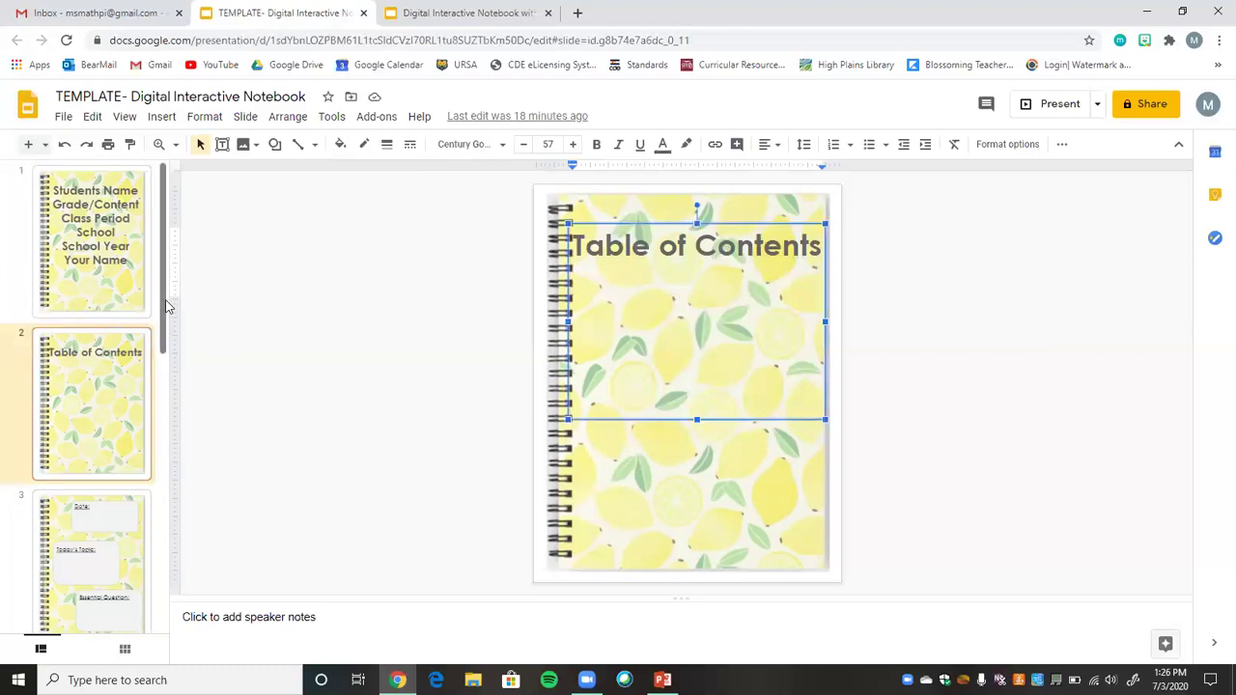
pyautogui.scroll(-2, 101, 379)
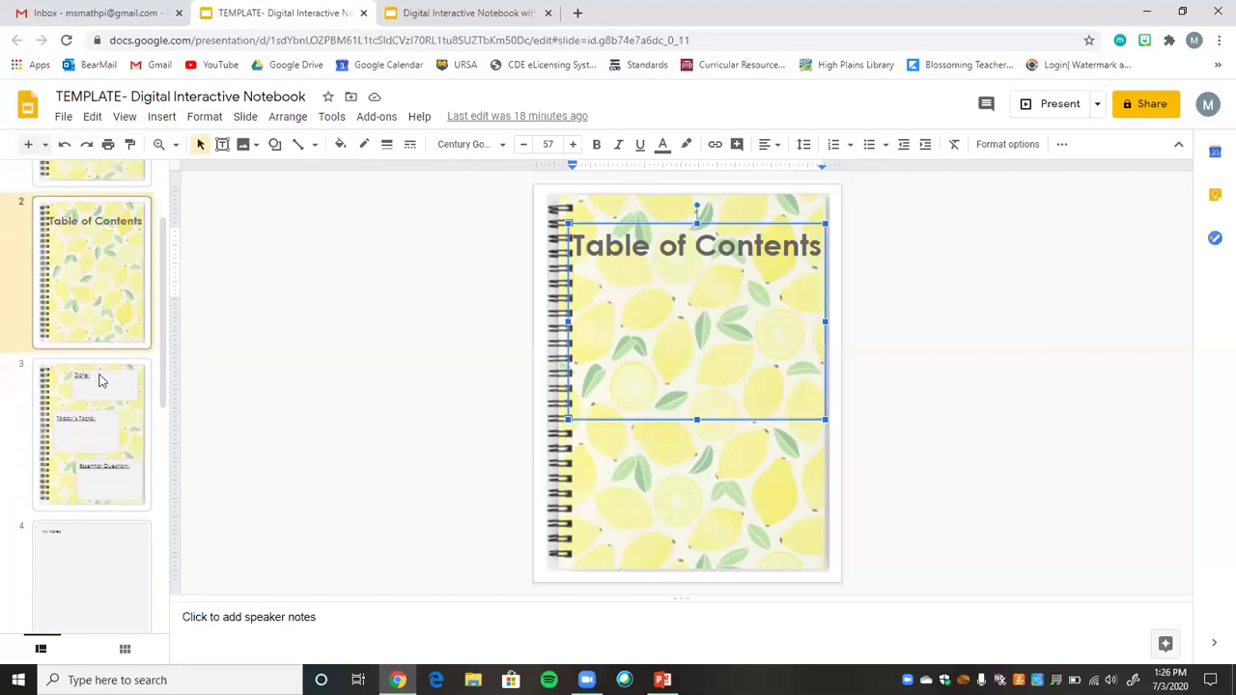
pyautogui.click(99, 381)
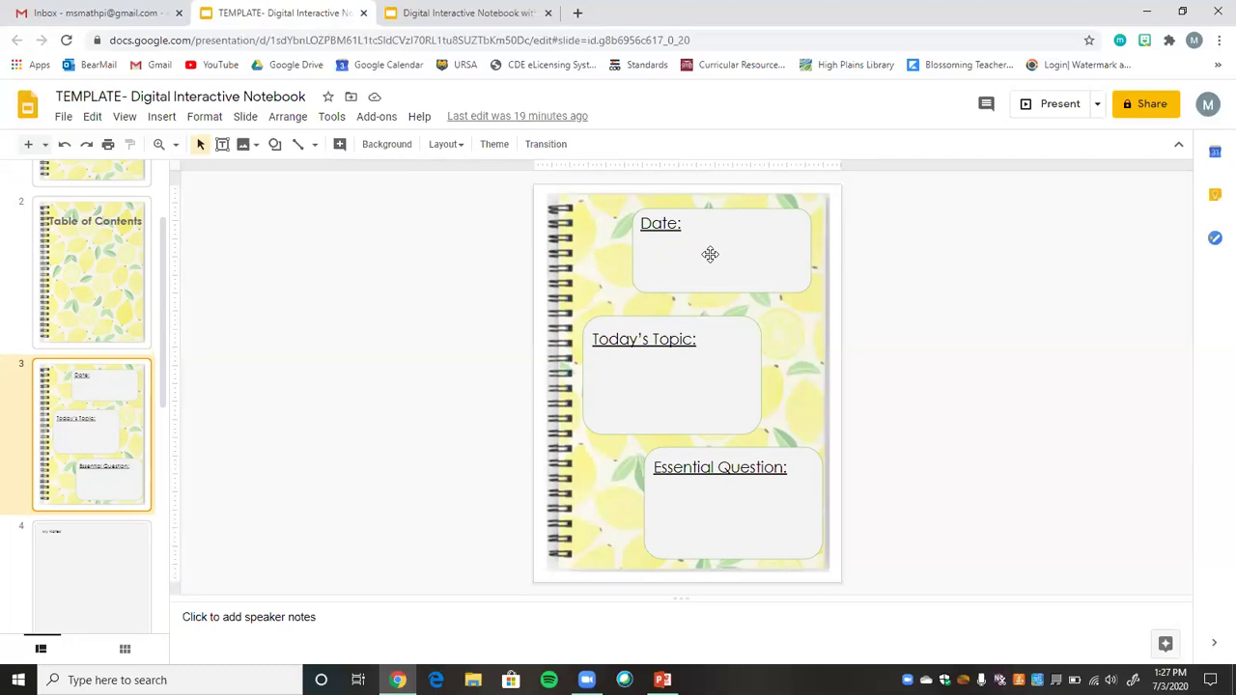
# Step through the blank, dotted and lined My Notes slides 4–6.
pyautogui.press('Down')
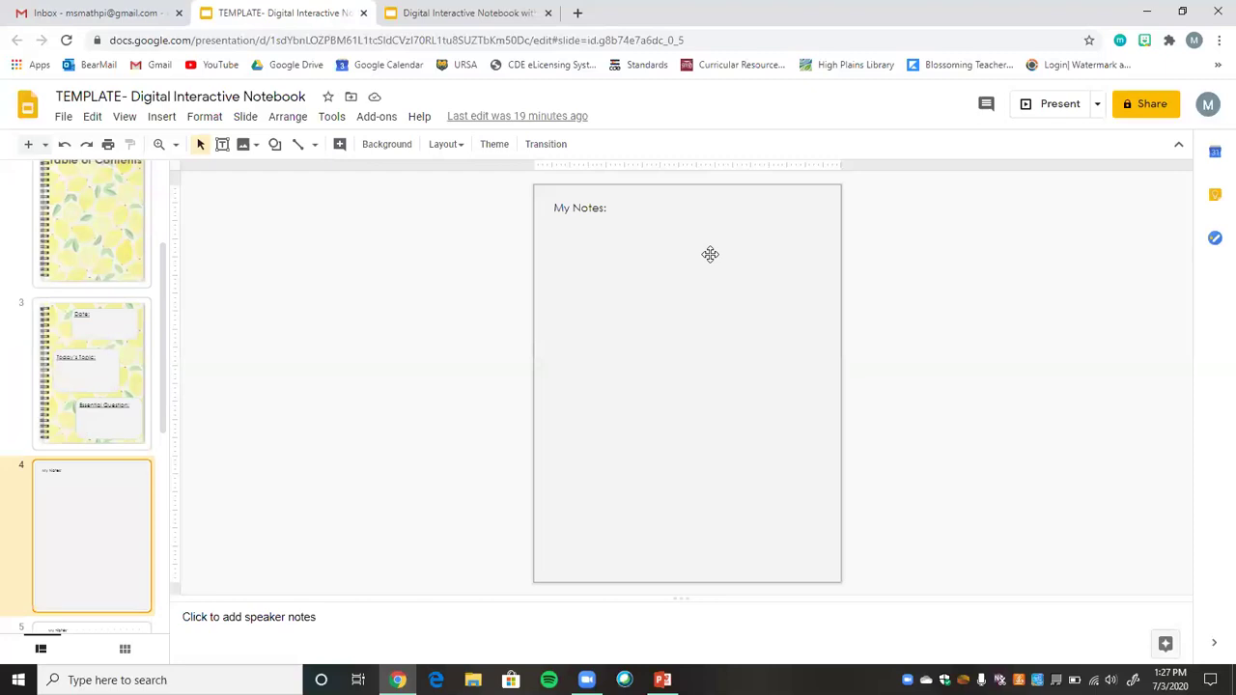
pyautogui.press('Down')
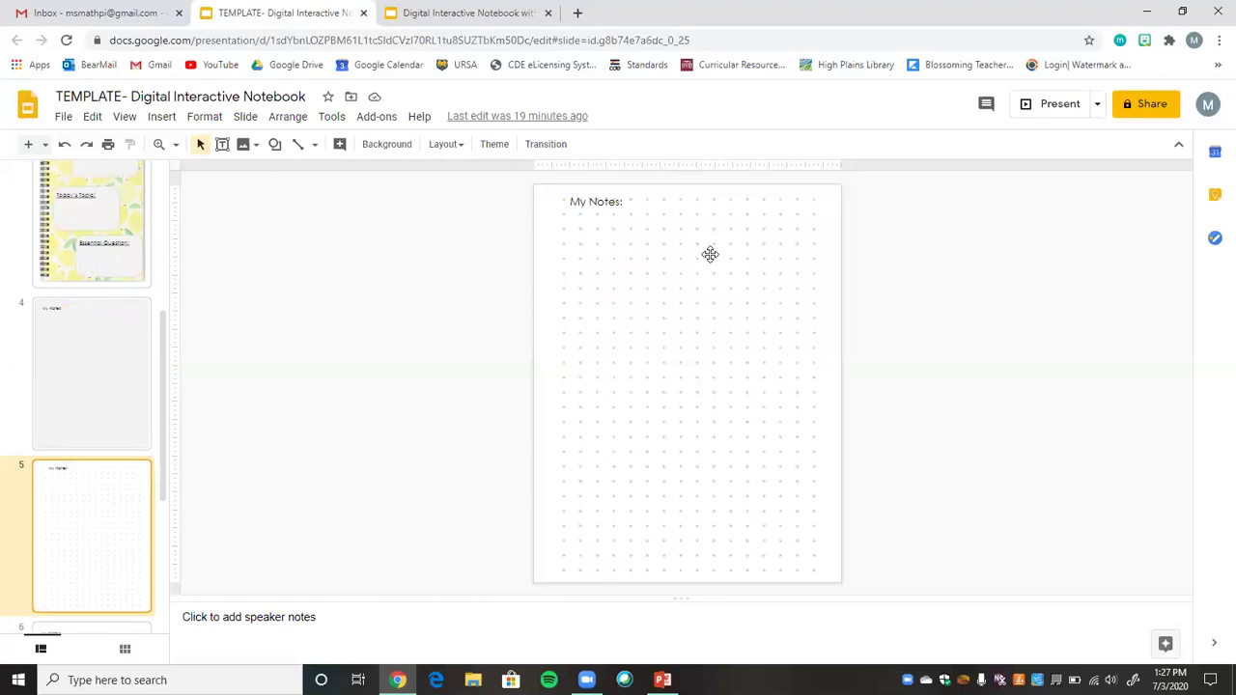
pyautogui.press('Down')
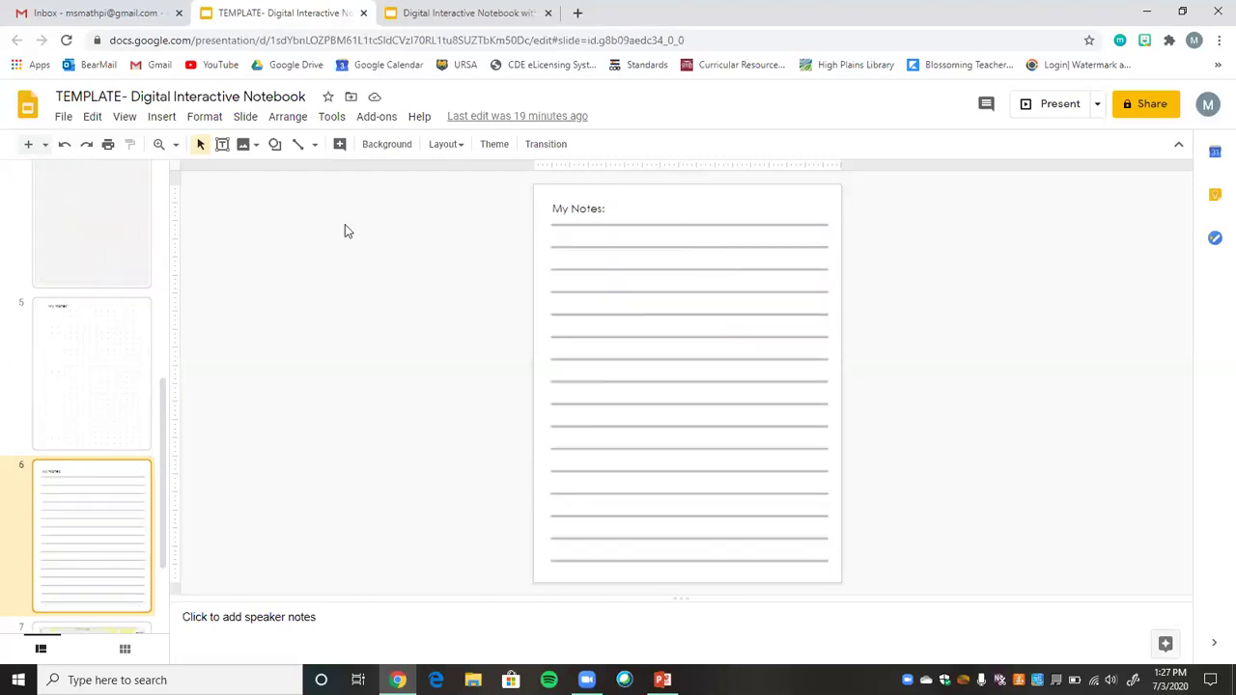
pyautogui.click(94, 231)
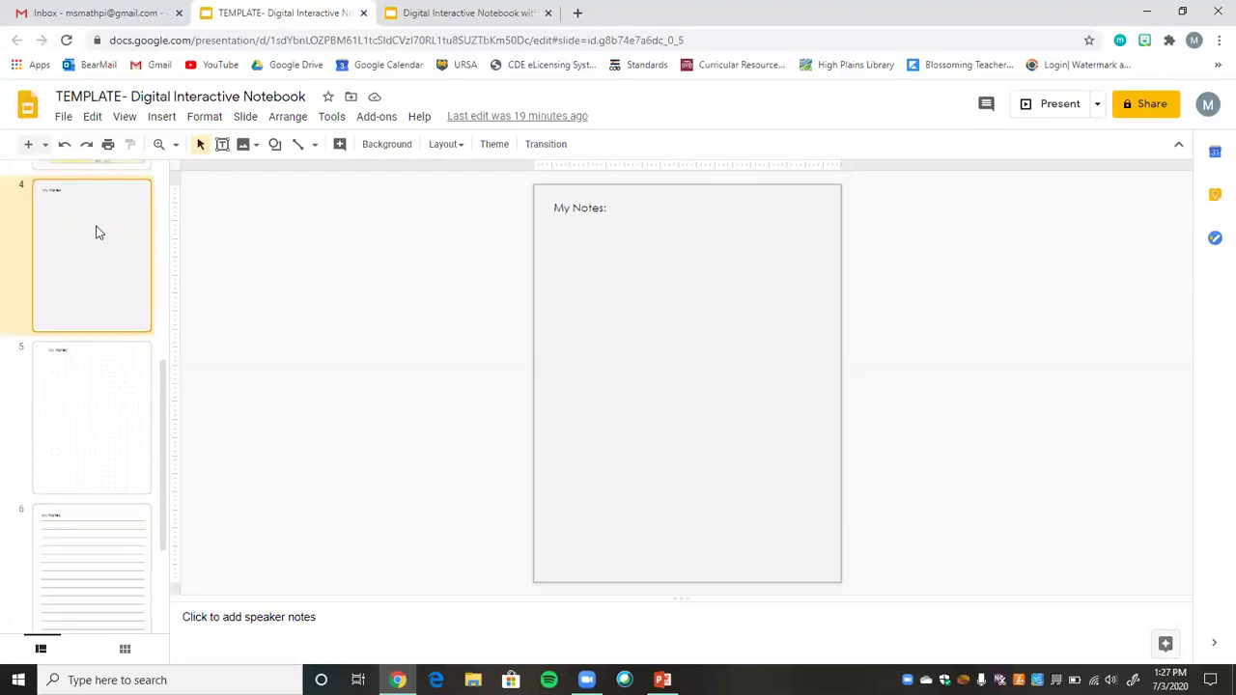
pyautogui.click(110, 419)
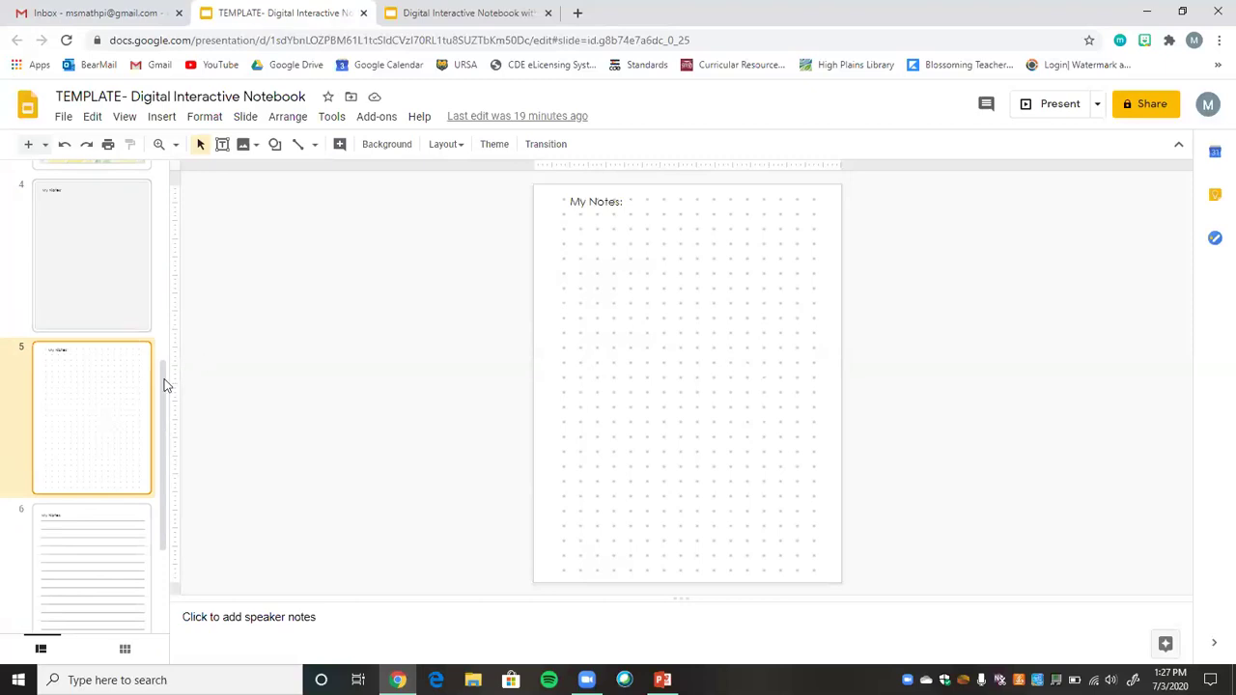
# Compare the blank, dotted and lined notes pages, ending on the dotted-grid slide 5.
pyautogui.scroll(1, 162, 372)
pyautogui.click(110, 317)
pyautogui.click(121, 472)
pyautogui.moveTo(162, 461); pyautogui.dragTo(161, 515)
pyautogui.click(86, 446)
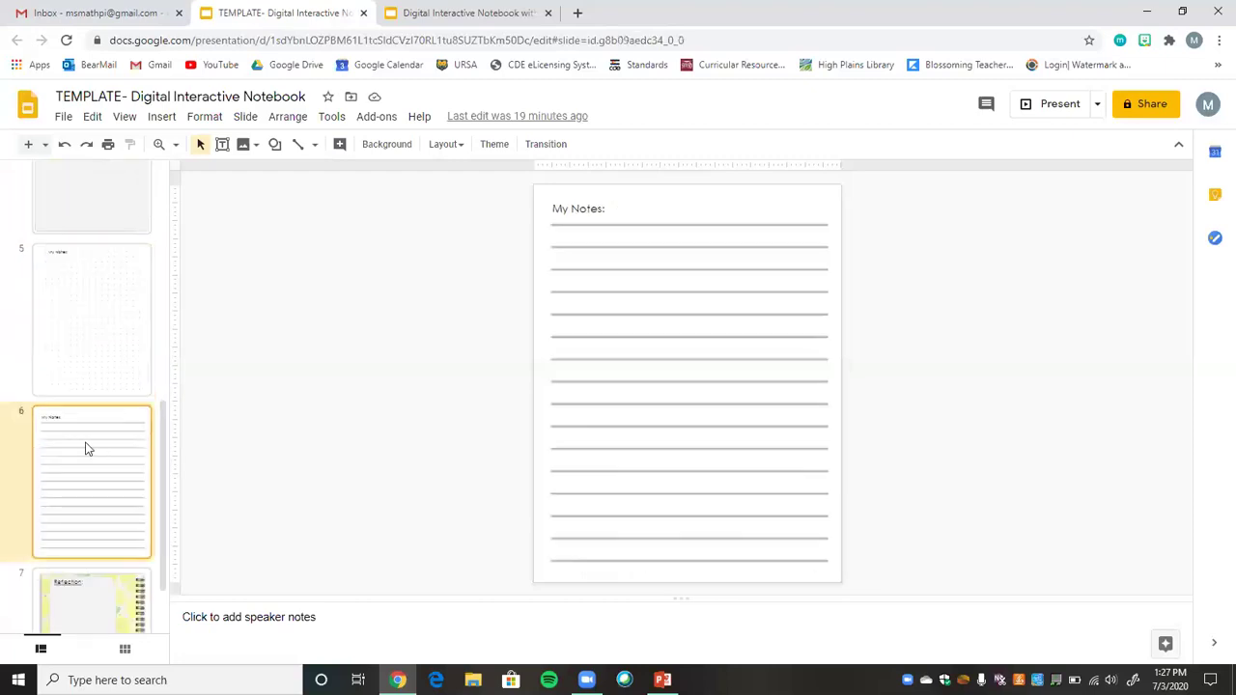
pyautogui.click(120, 225)
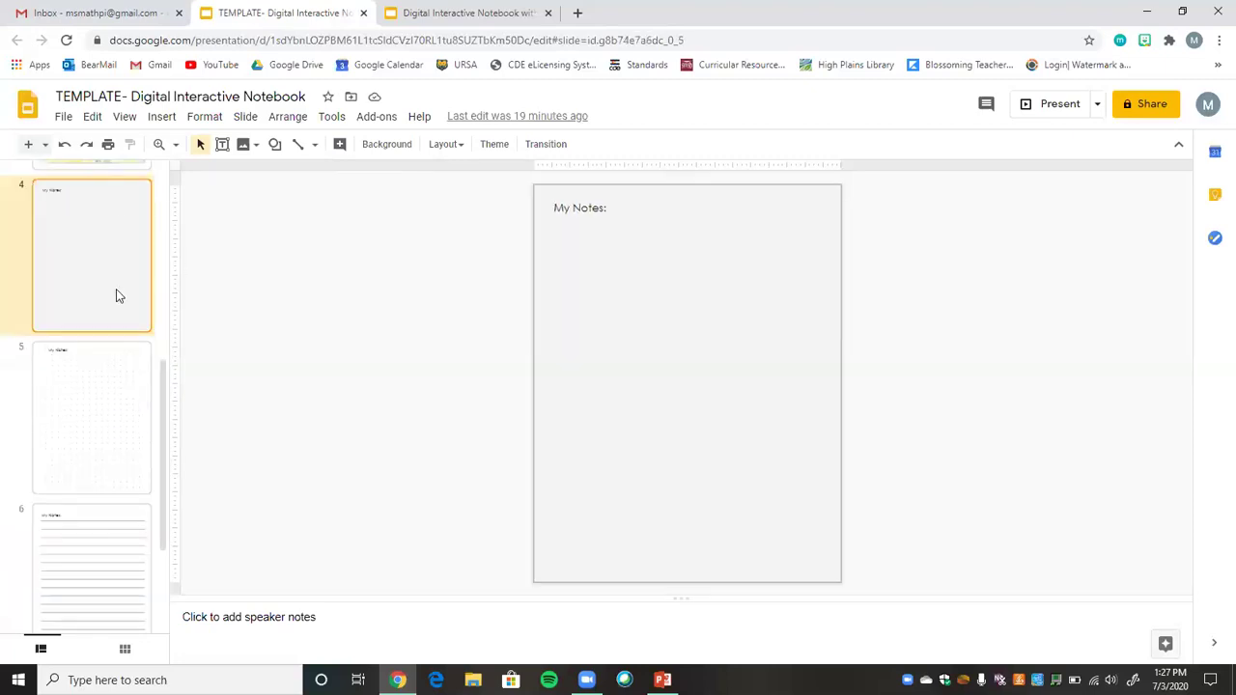
pyautogui.click(118, 381)
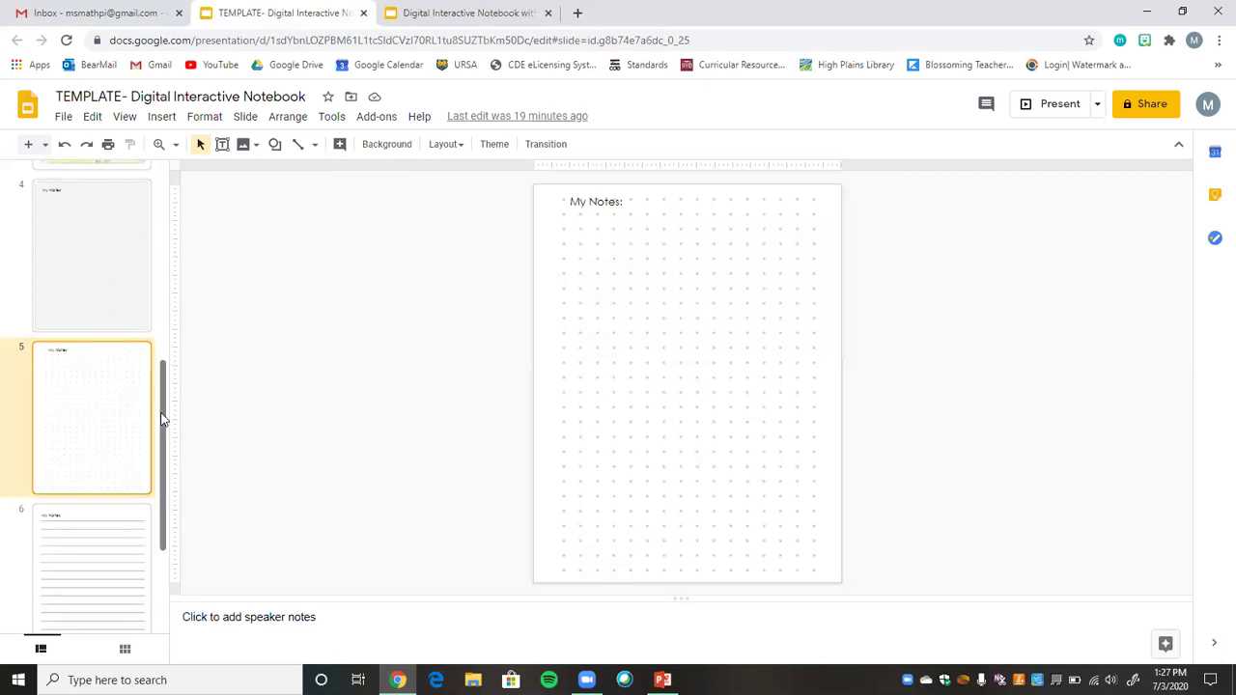
pyautogui.moveTo(162, 418); pyautogui.dragTo(174, 551)
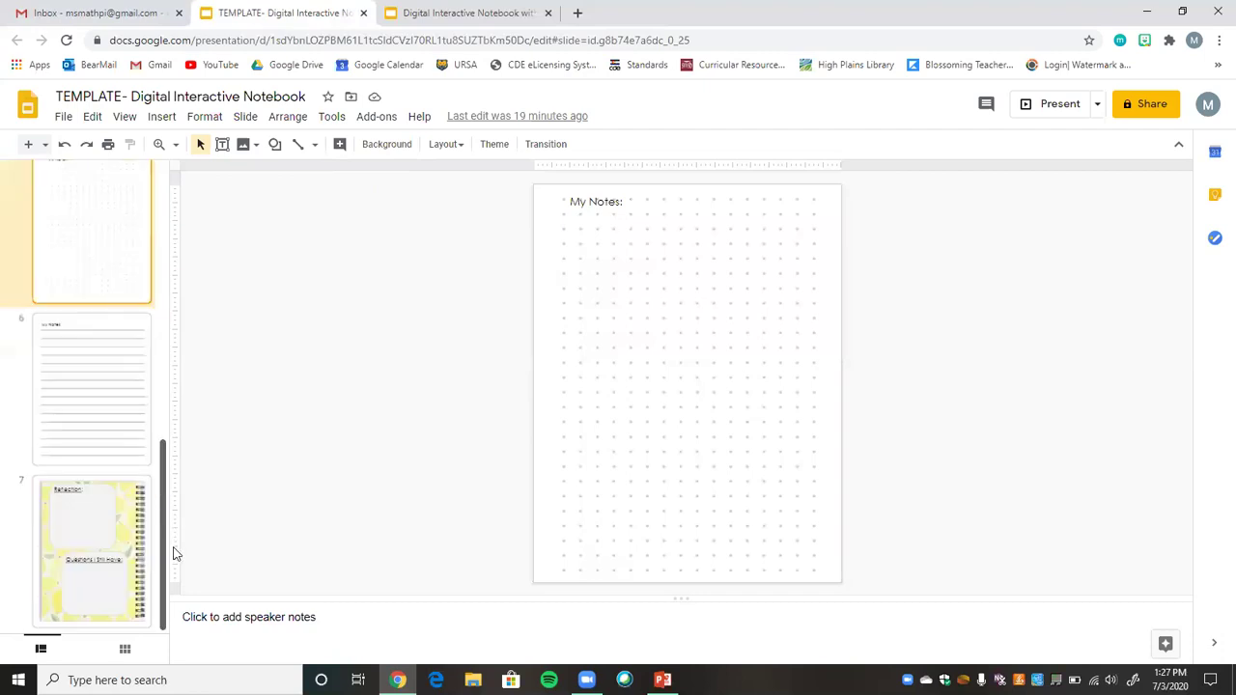
# Open slide 7 with Reflection and Questions I Still Have boxes and review the filmstrip.
pyautogui.click(109, 553)
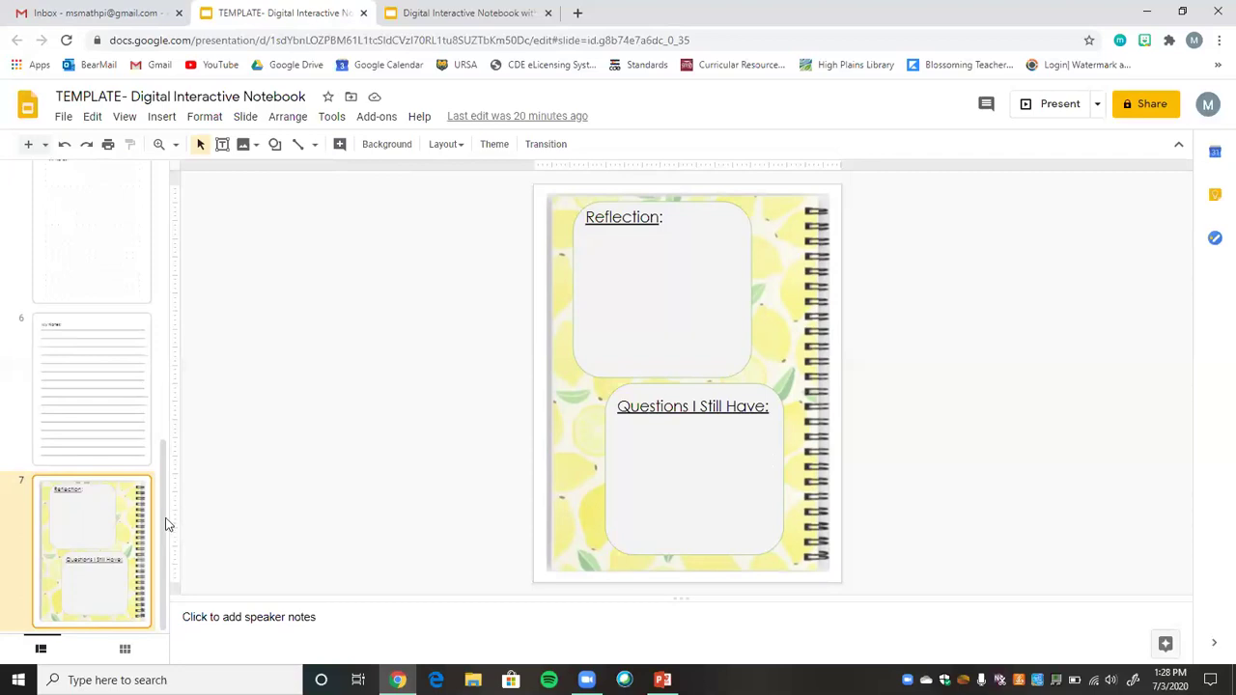
pyautogui.moveTo(164, 518); pyautogui.dragTo(161, 240)
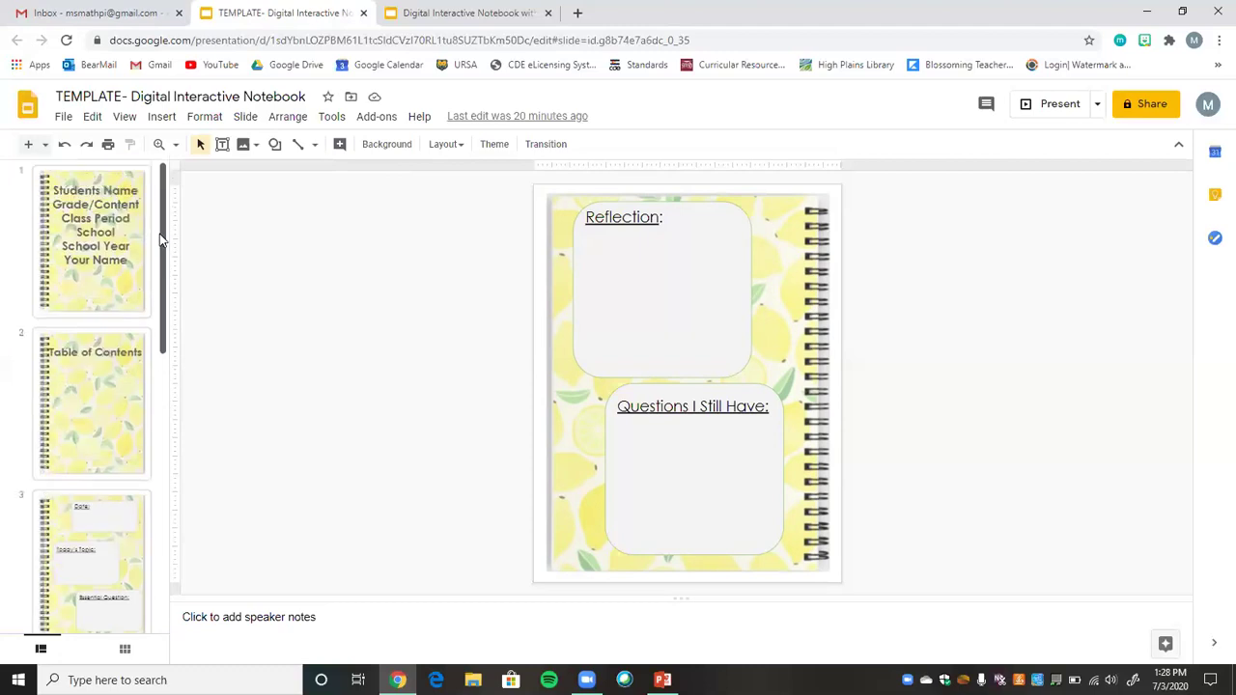
pyautogui.scroll(-7, 157, 499)
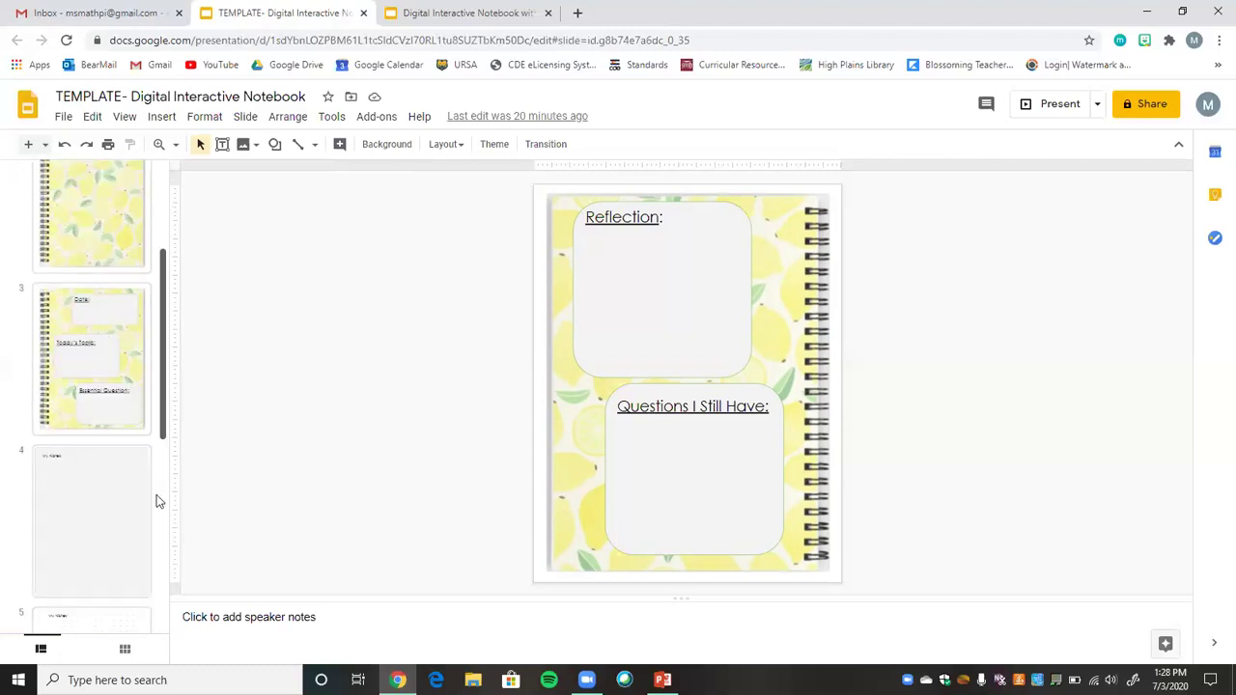
pyautogui.scroll(10, 157, 558)
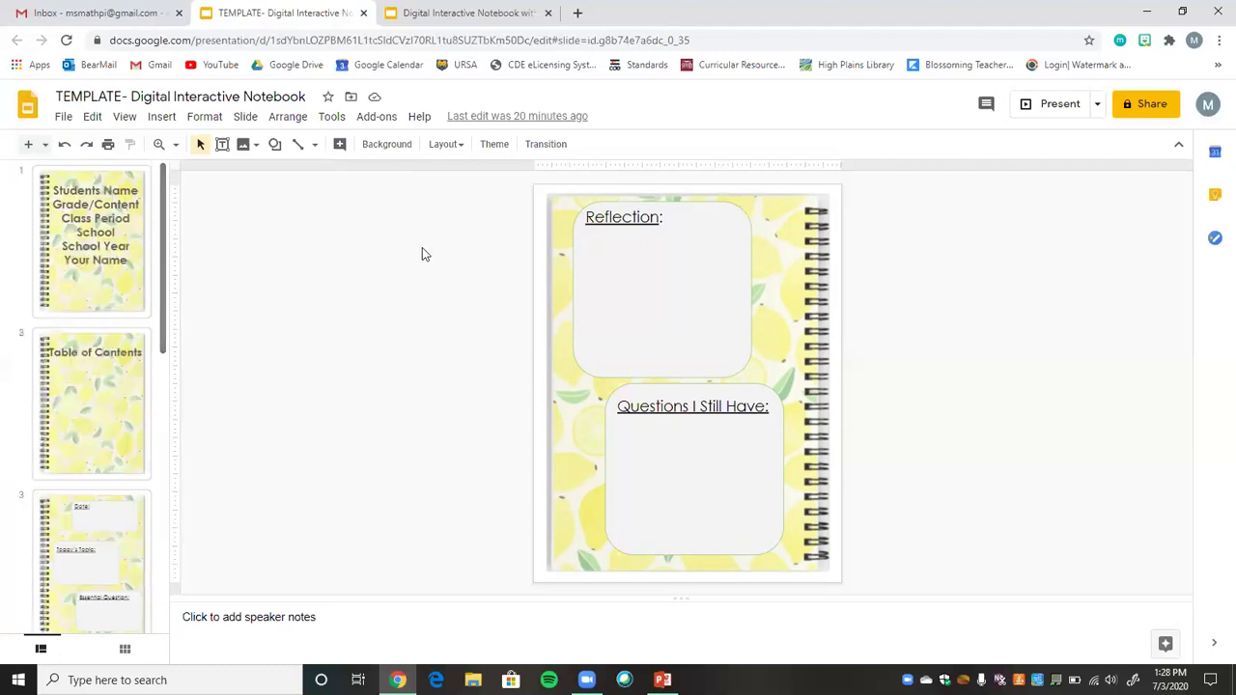
# In the example notebook, follow the July 12th, 2020 contents link to slide 9.
pyautogui.click(424, 10)
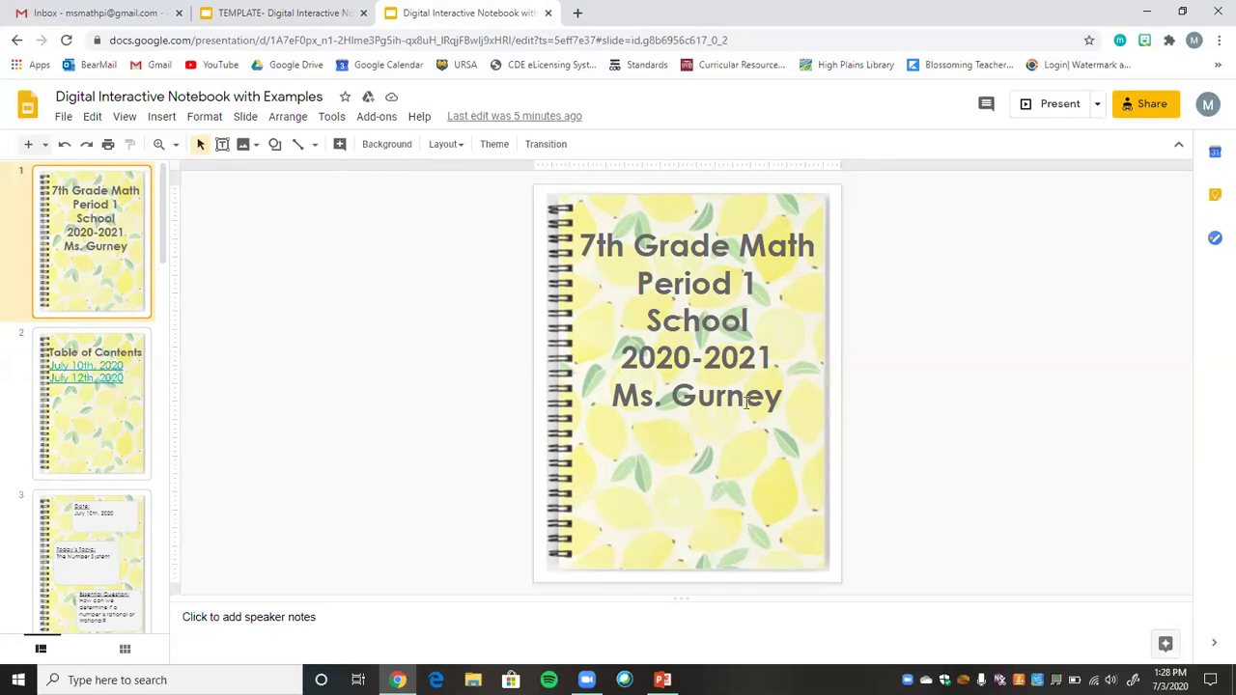
pyautogui.click(73, 422)
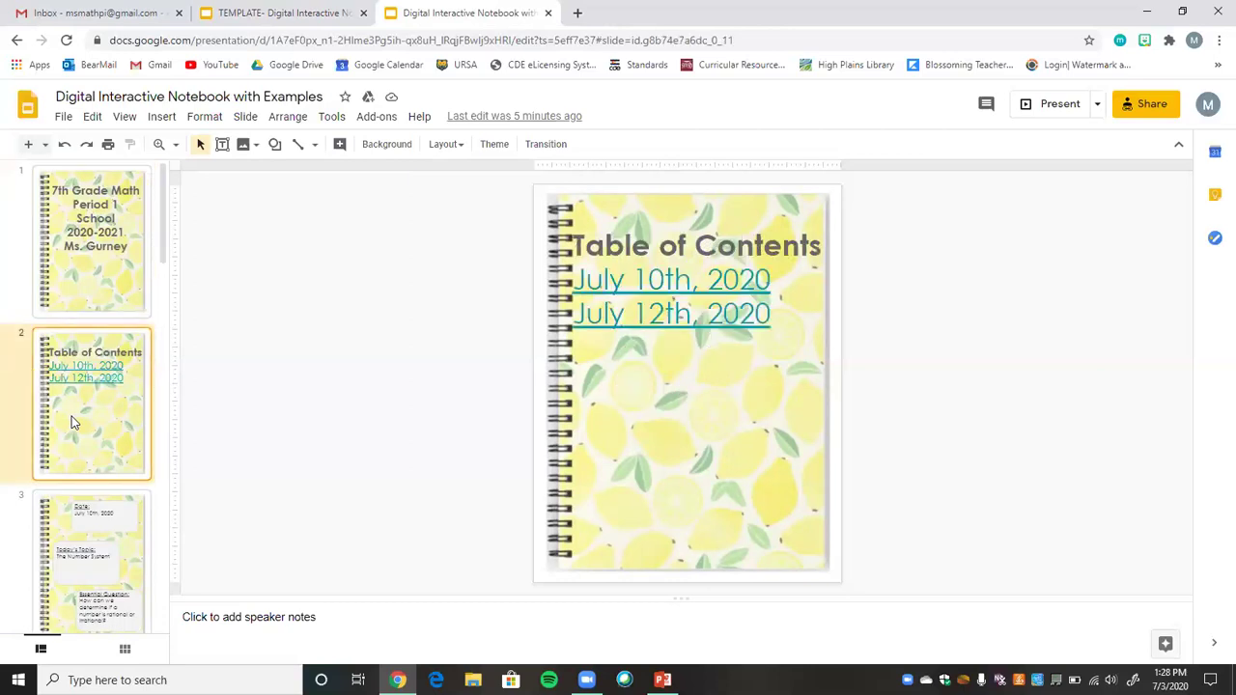
pyautogui.click(662, 313)
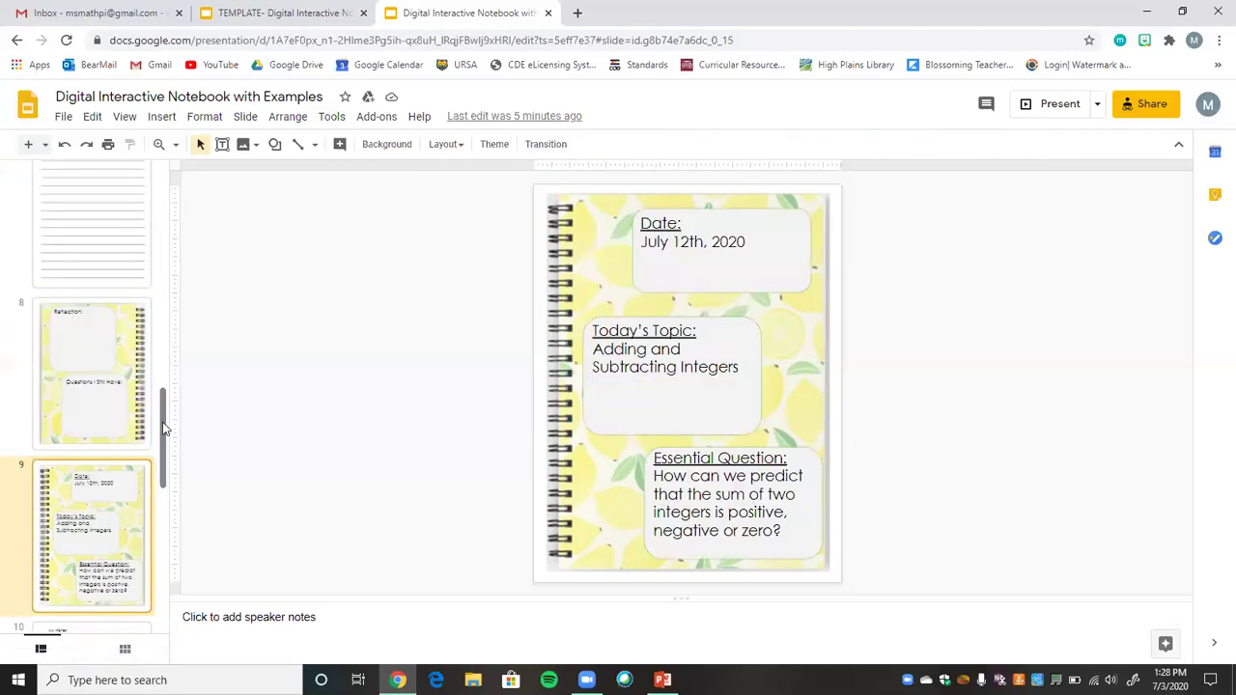
pyautogui.moveTo(162, 421)
pyautogui.mouseDown()
pyautogui.moveTo(164, 575)
pyautogui.moveTo(167, 399)
pyautogui.moveTo(167, 442)
pyautogui.mouseUp()
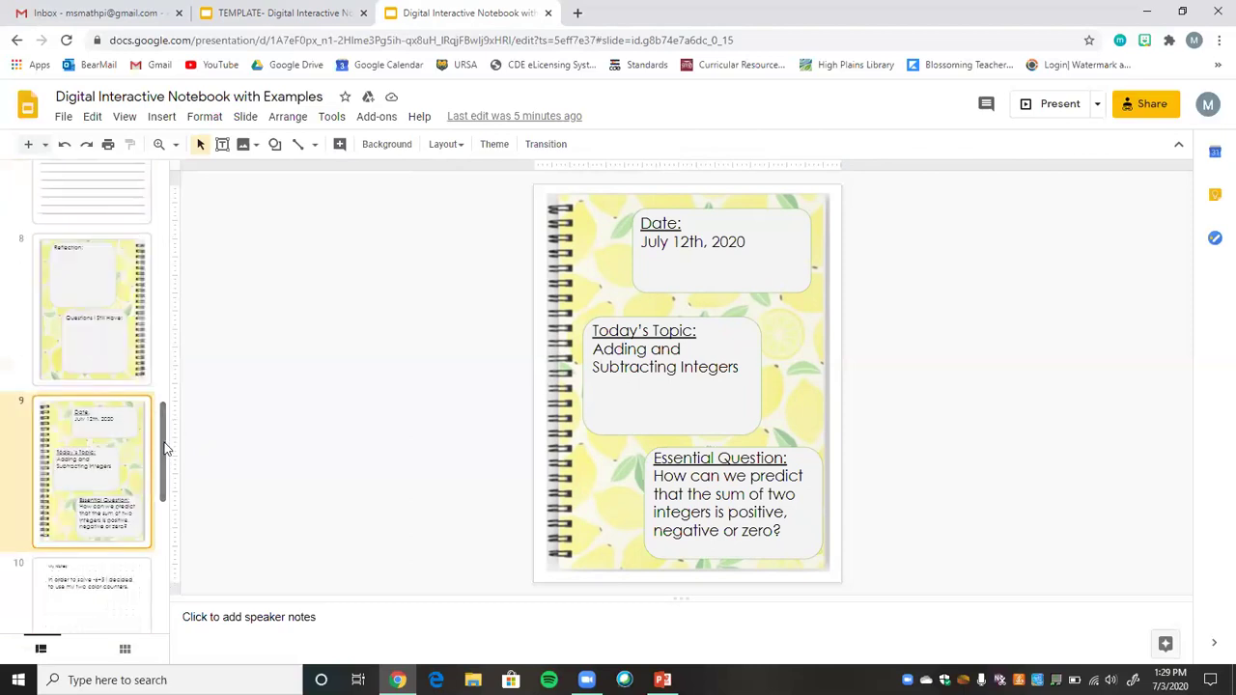
pyautogui.moveTo(164, 446)
pyautogui.mouseDown()
pyautogui.moveTo(166, 588)
pyautogui.moveTo(171, 470)
pyautogui.mouseUp()
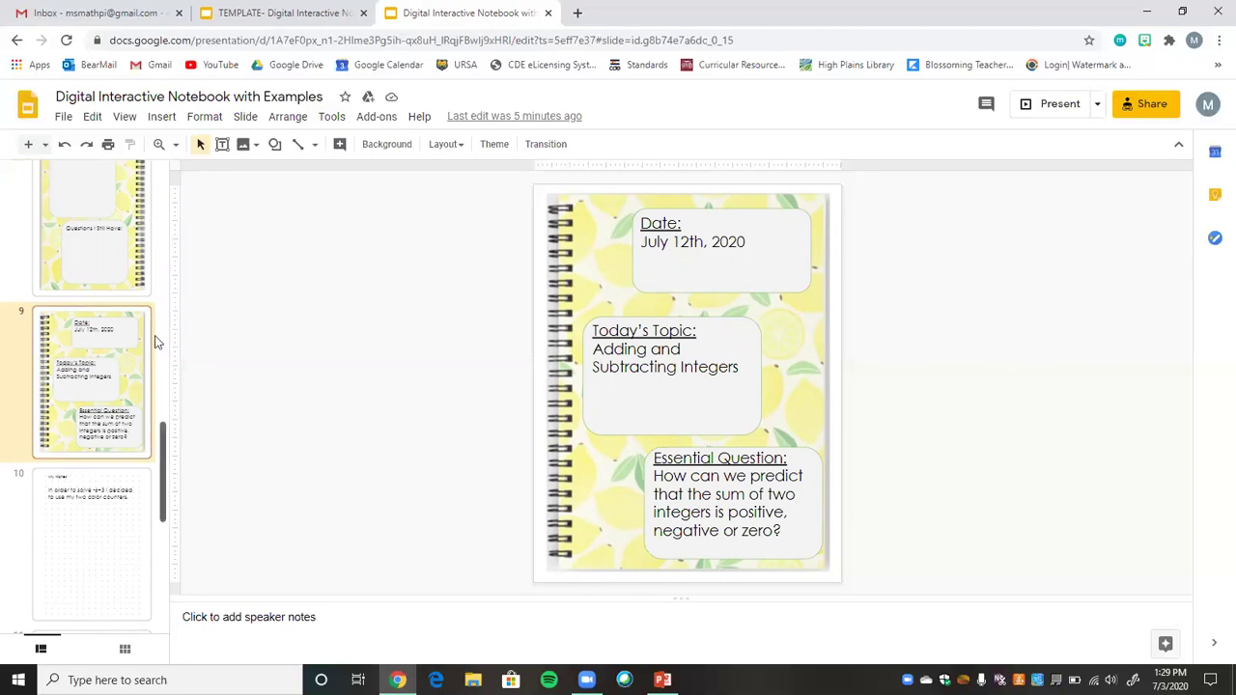
pyautogui.scroll(8, 159, 290)
pyautogui.scroll(5, 160, 241)
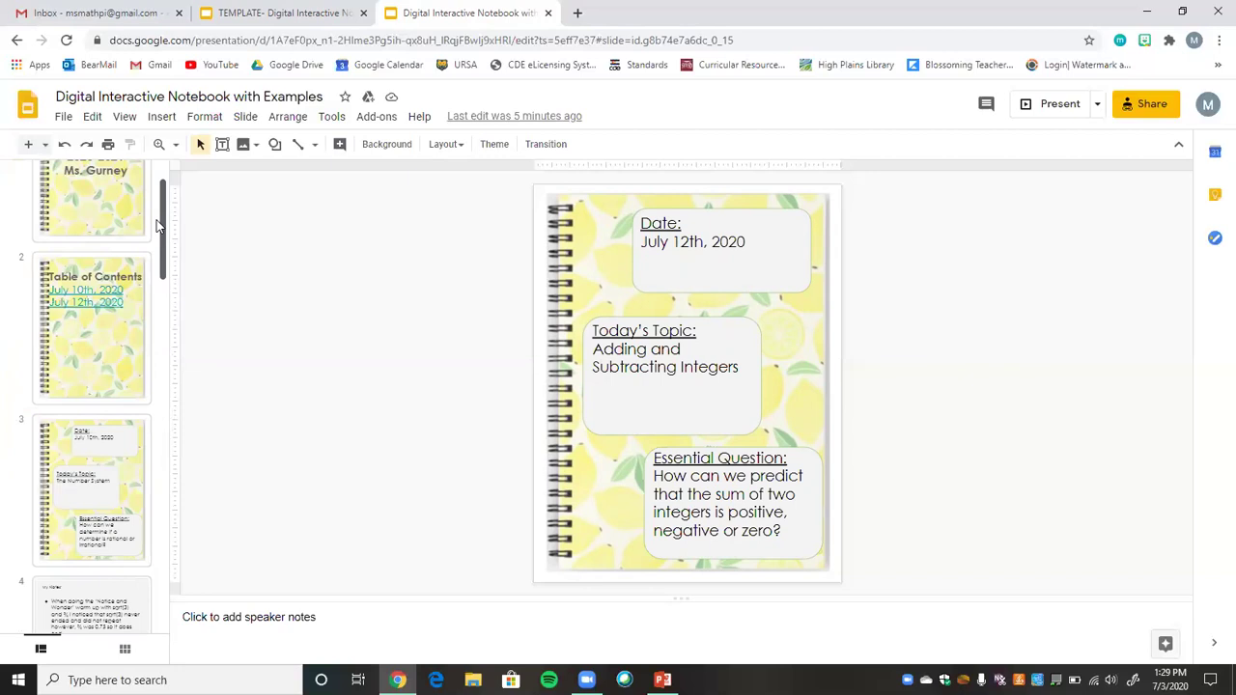
# Add a 'Warm Up for July 10th' line under July 12th, 2020 and select it.
pyautogui.click(118, 359)
pyautogui.click(774, 316)
pyautogui.press('Return')
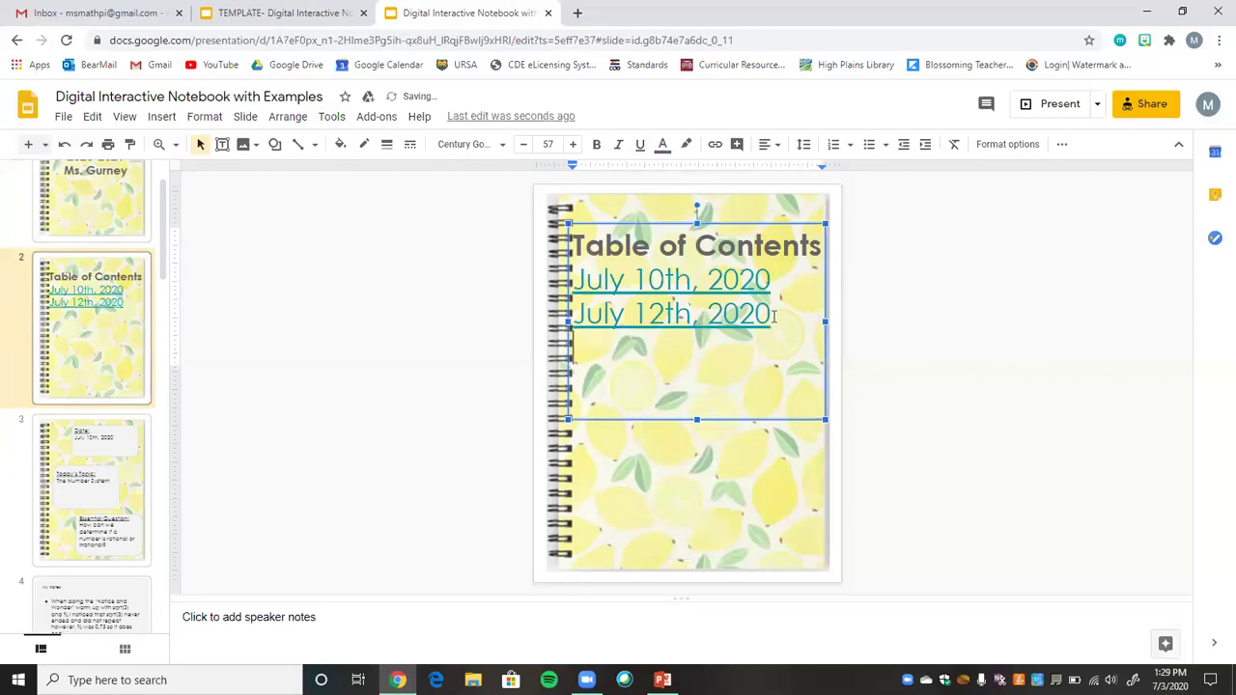
pyautogui.write('Wae')
pyautogui.press('BackSpace')
pyautogui.write('r')
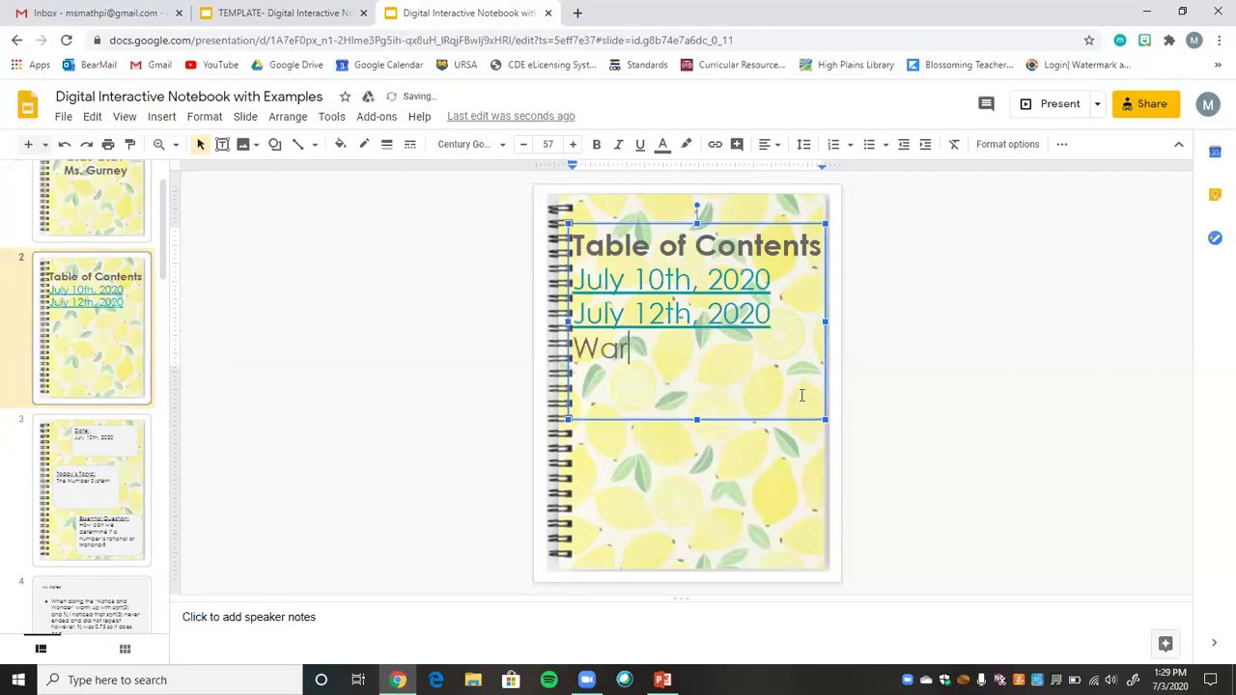
pyautogui.write('m Up for')
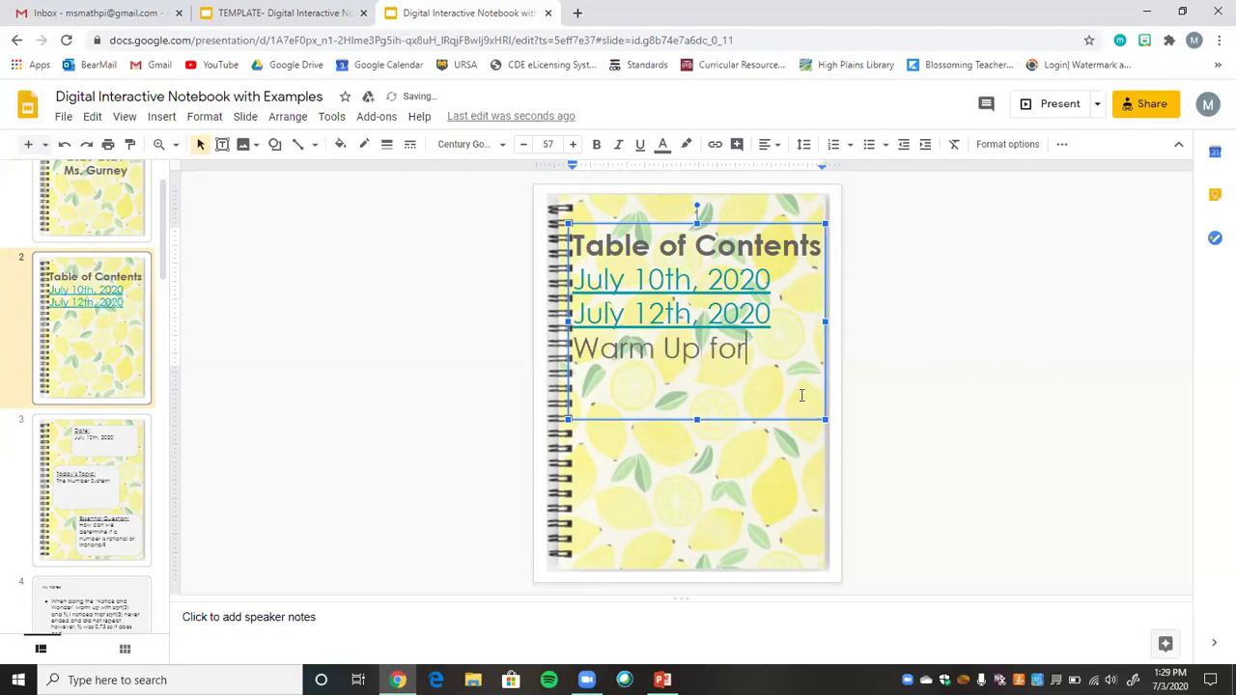
pyautogui.write(' July 10th')
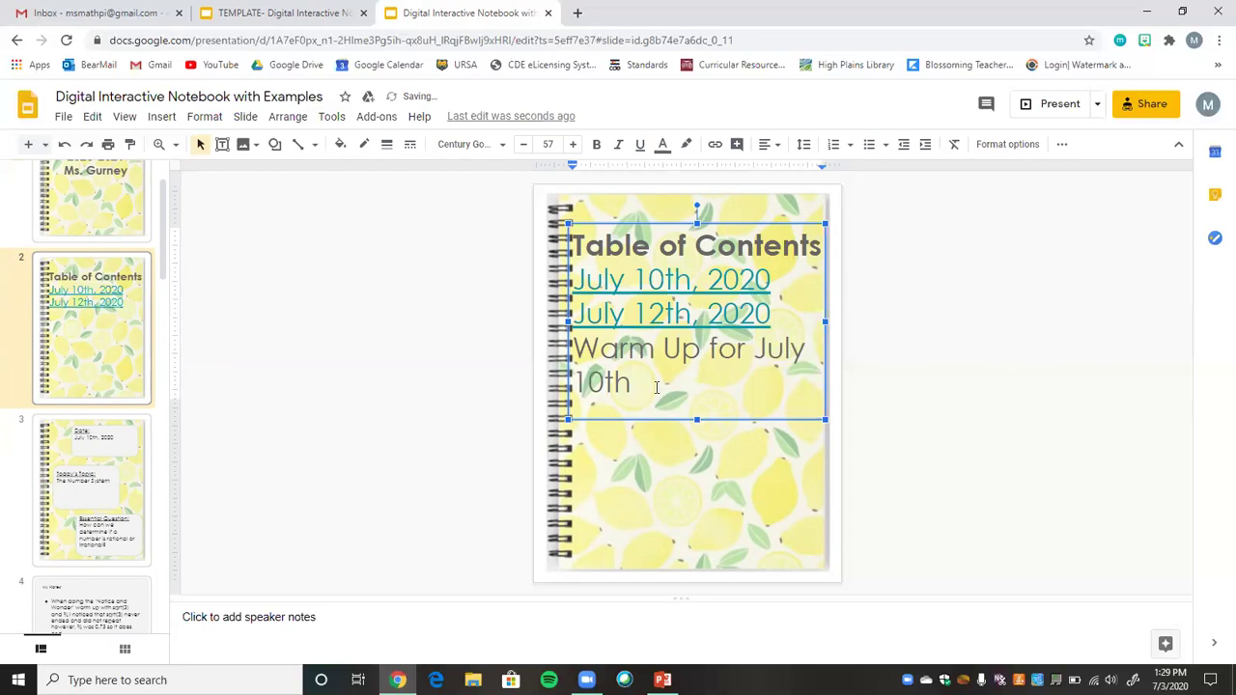
pyautogui.moveTo(639, 384); pyautogui.dragTo(576, 350)
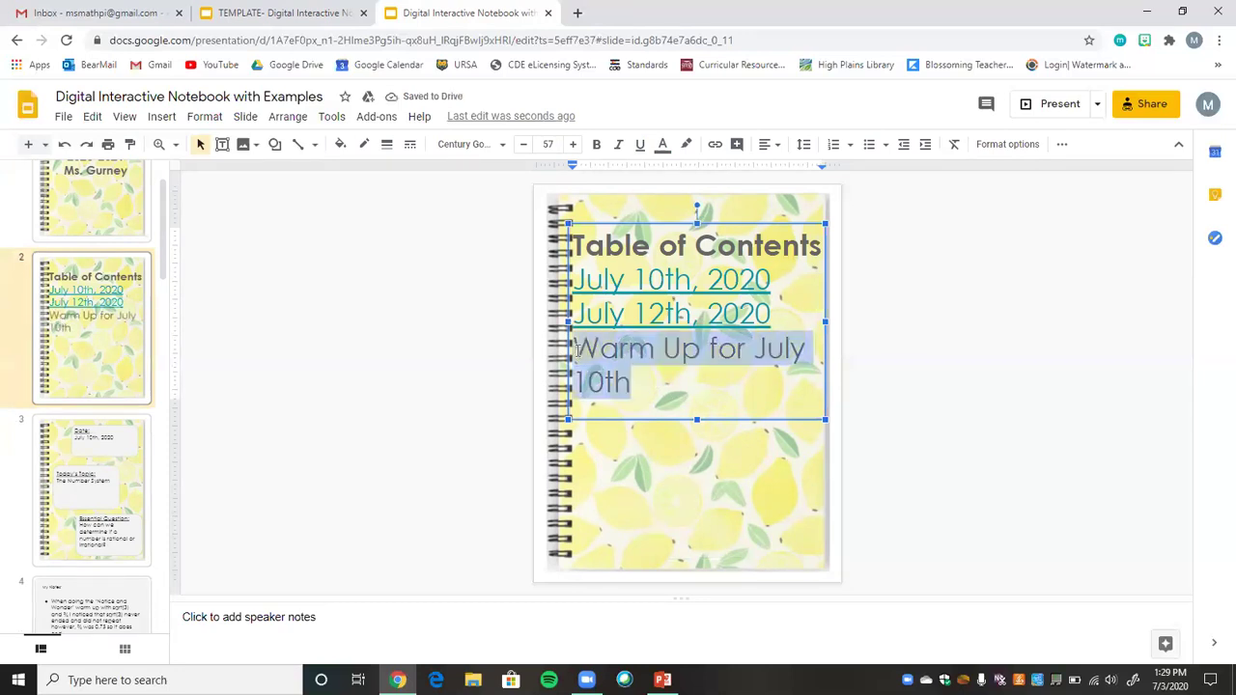
# Link 'Warm Up for July 10th' to Slide 4 and follow the new link.
pyautogui.click(714, 145)
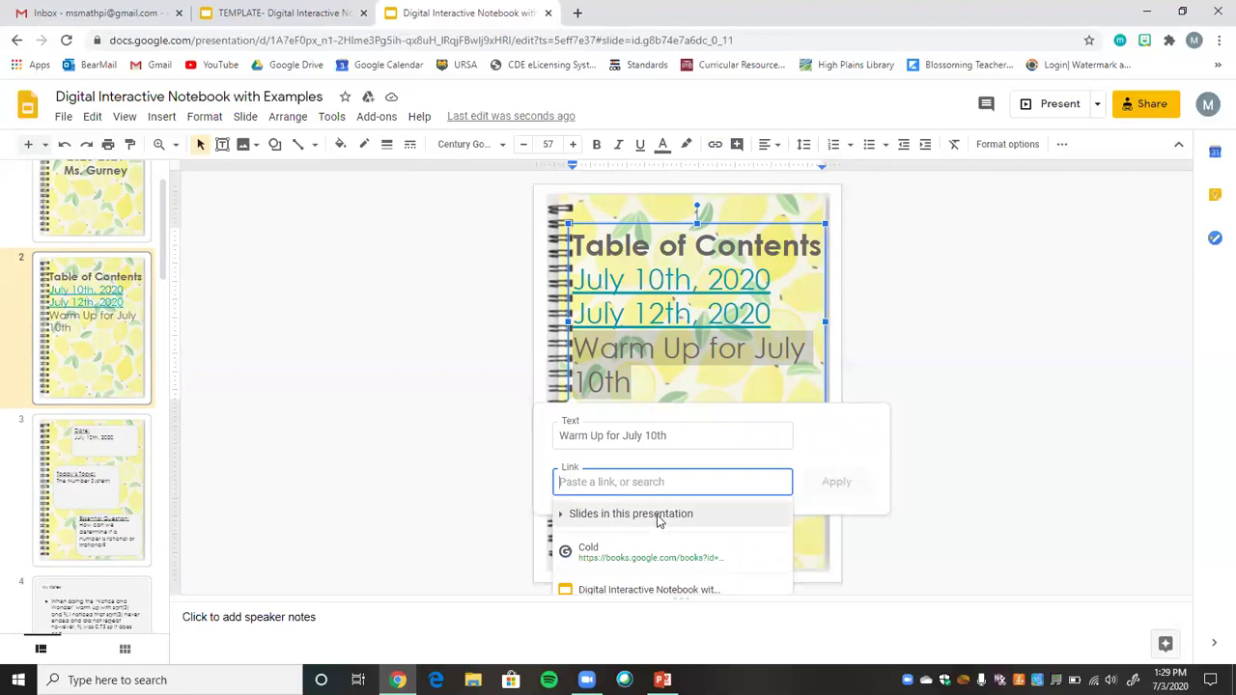
pyautogui.click(689, 518)
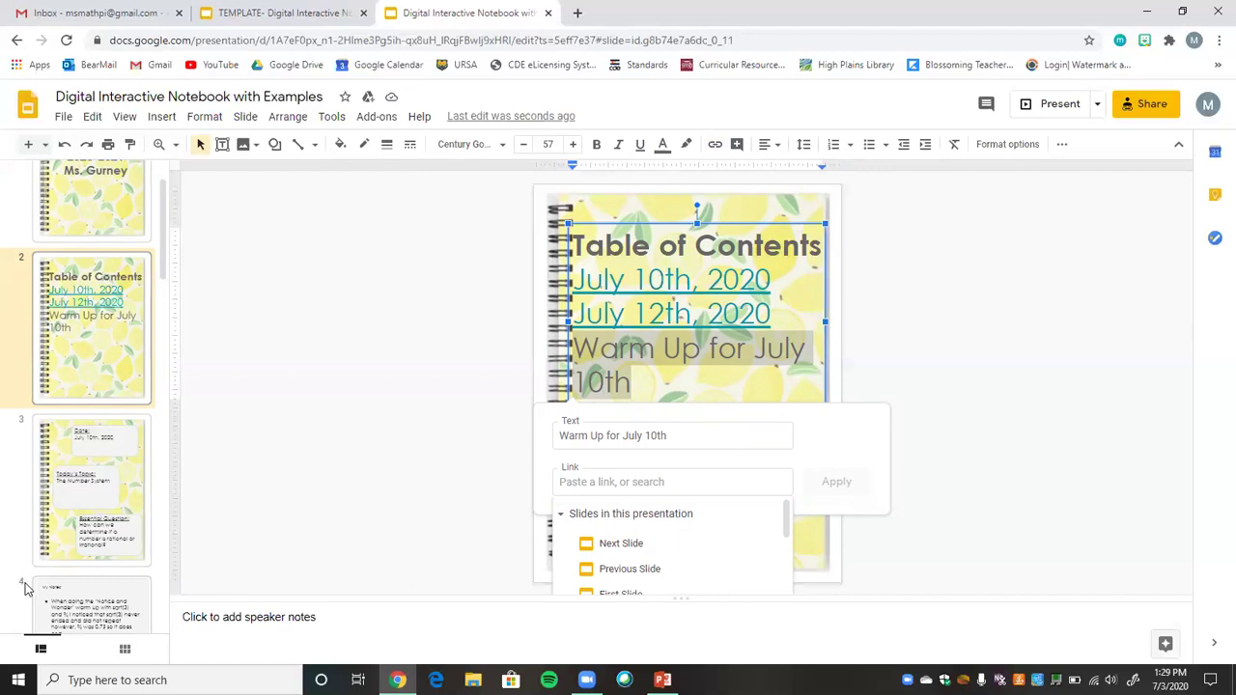
pyautogui.scroll(-3, 632, 586)
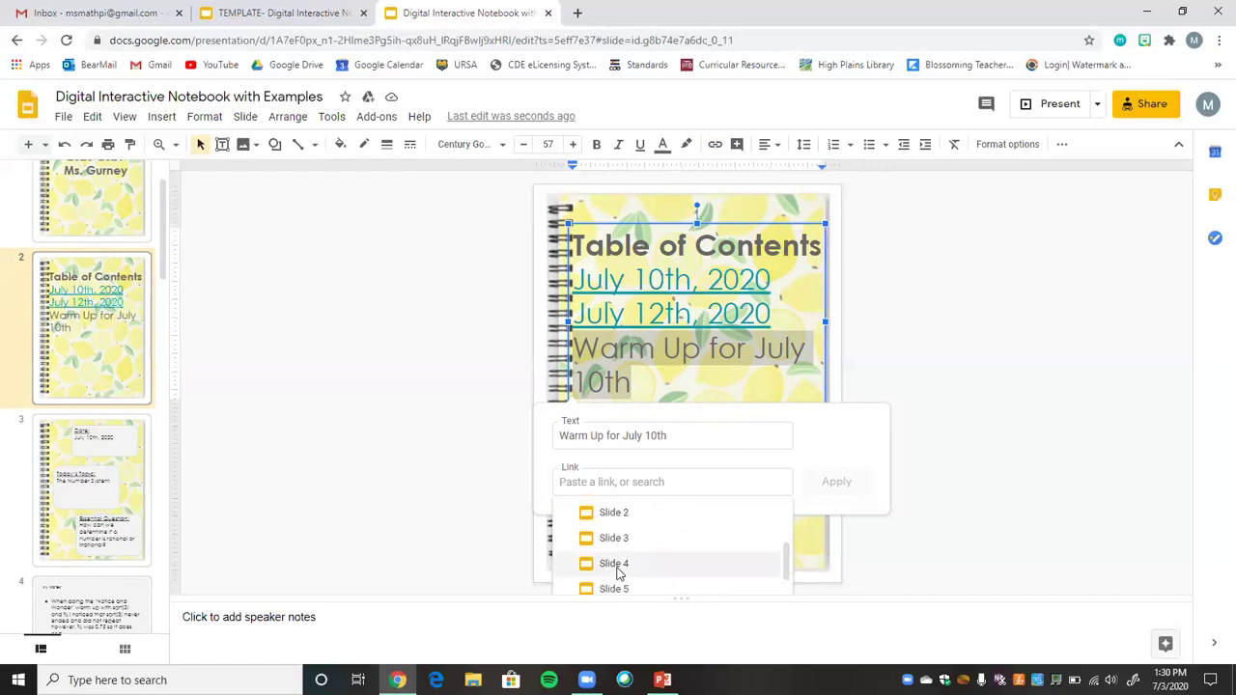
pyautogui.click(616, 564)
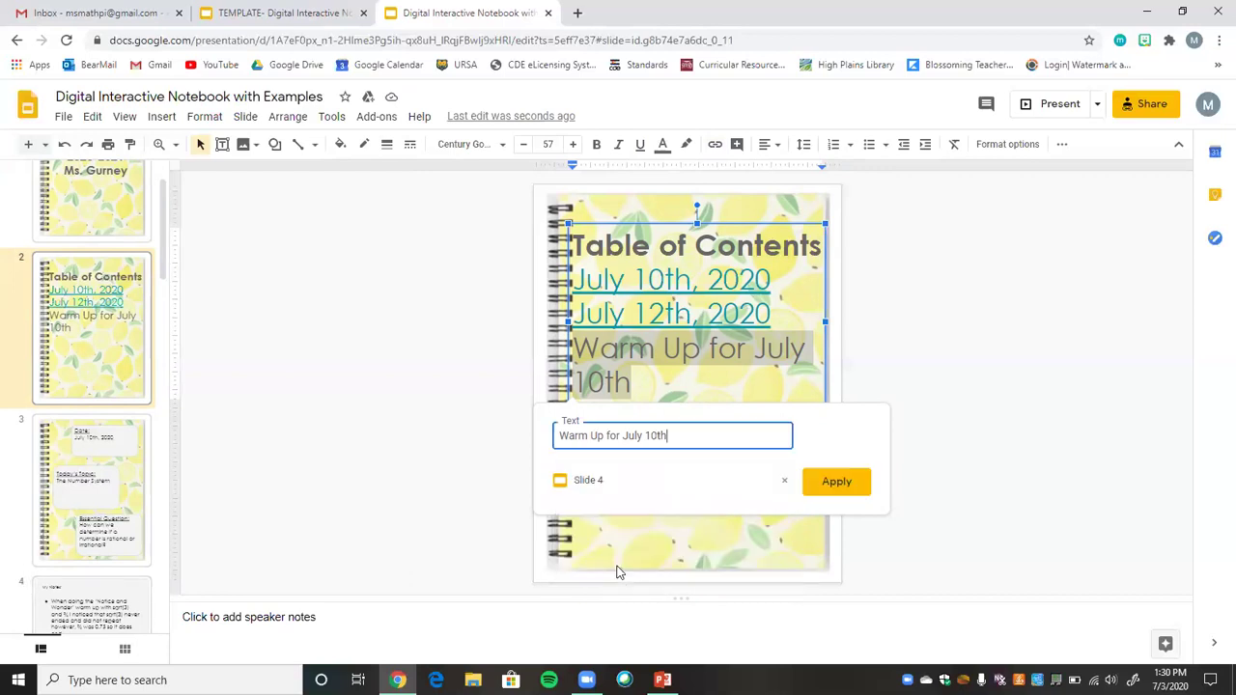
pyautogui.click(844, 486)
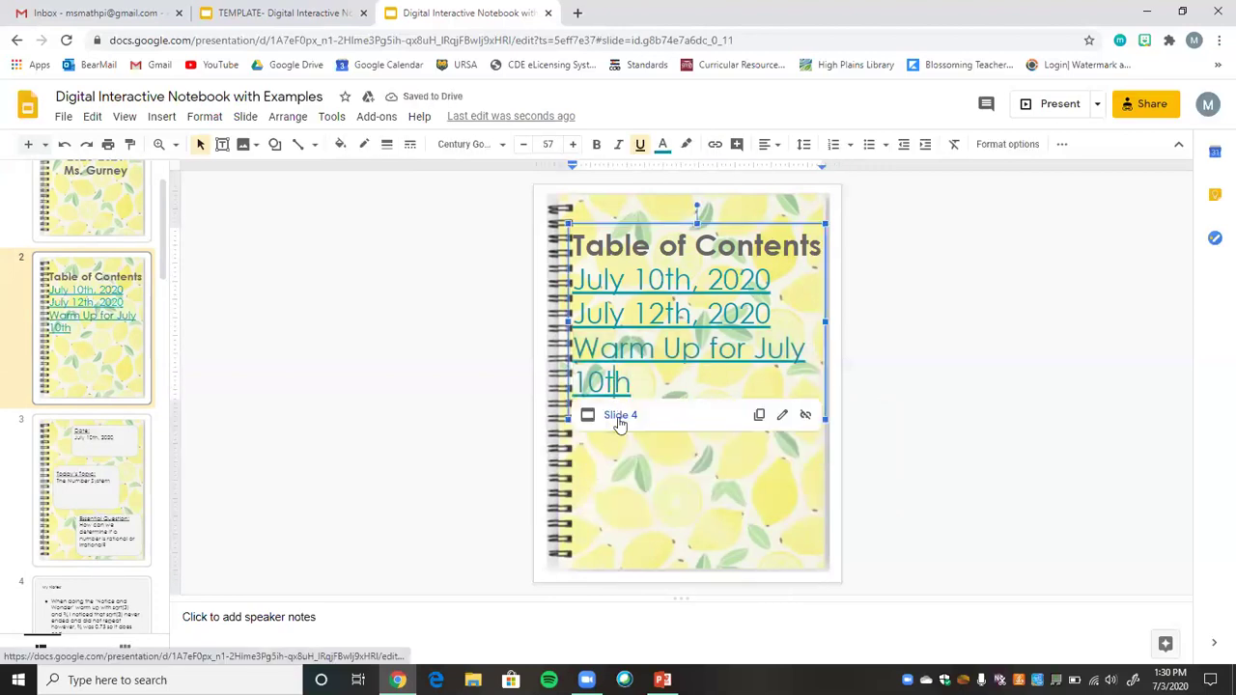
pyautogui.click(619, 418)
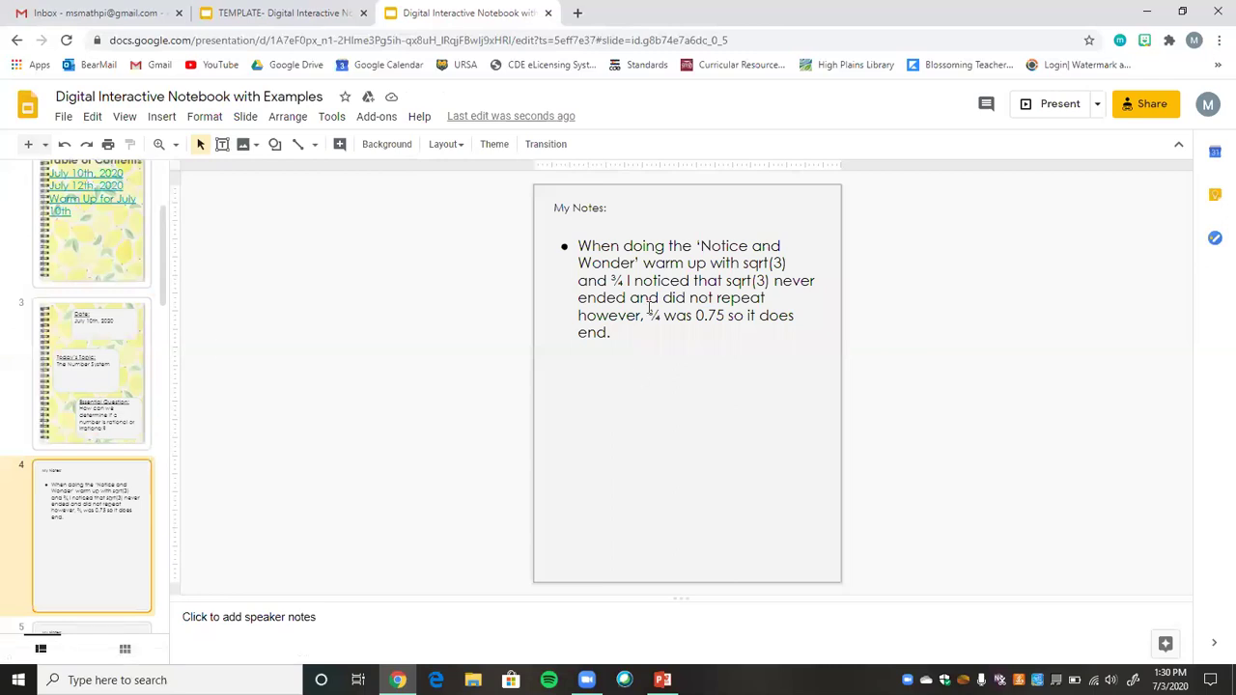
# View slides 3 and 4, then open slide 5 with The Number System organizer.
pyautogui.click(105, 331)
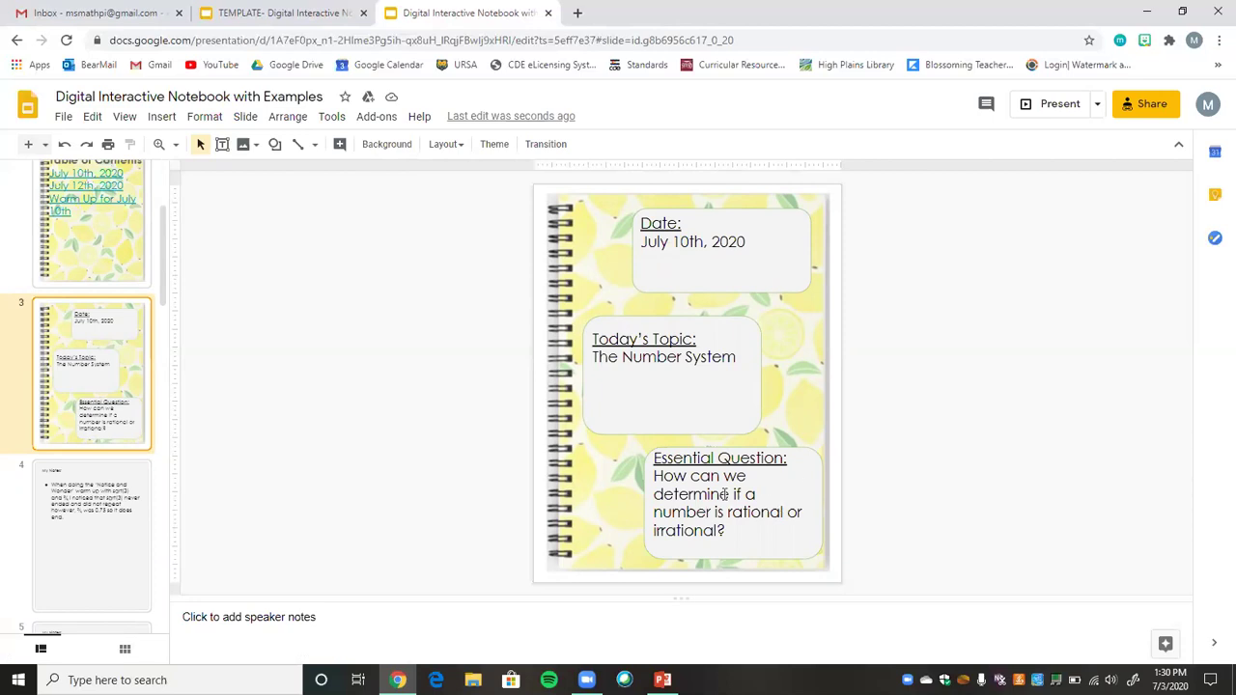
pyautogui.click(103, 492)
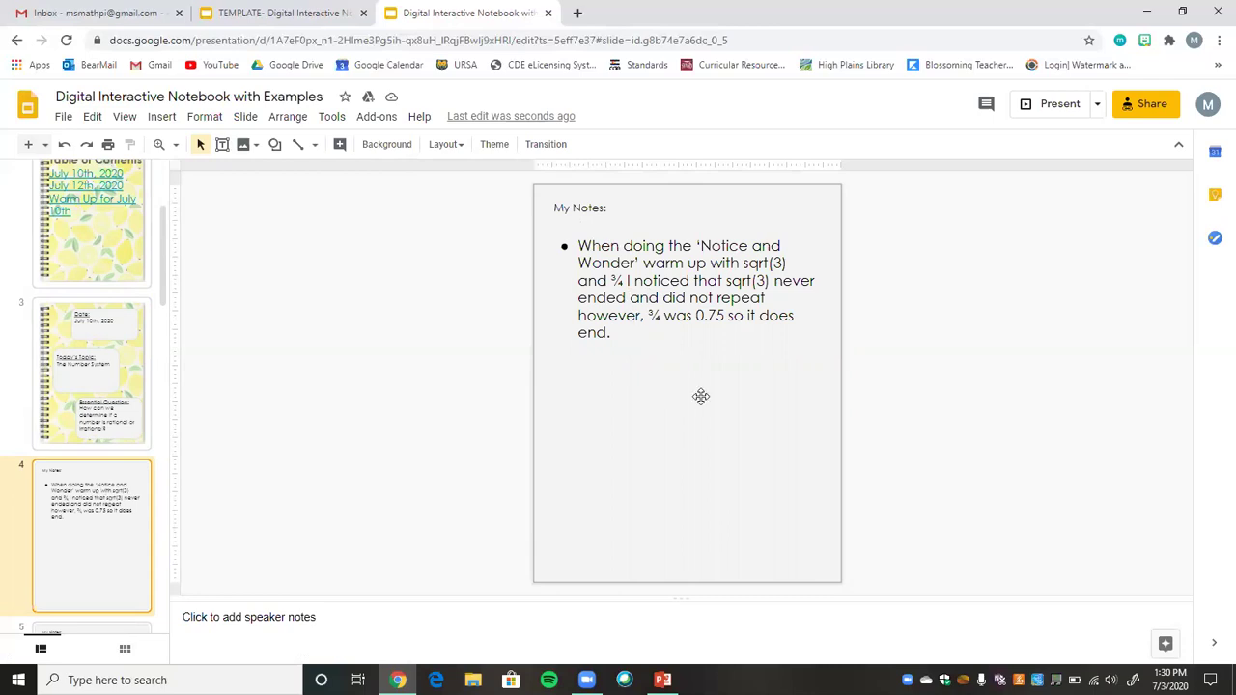
pyautogui.moveTo(164, 298); pyautogui.dragTo(162, 372)
pyautogui.click(104, 376)
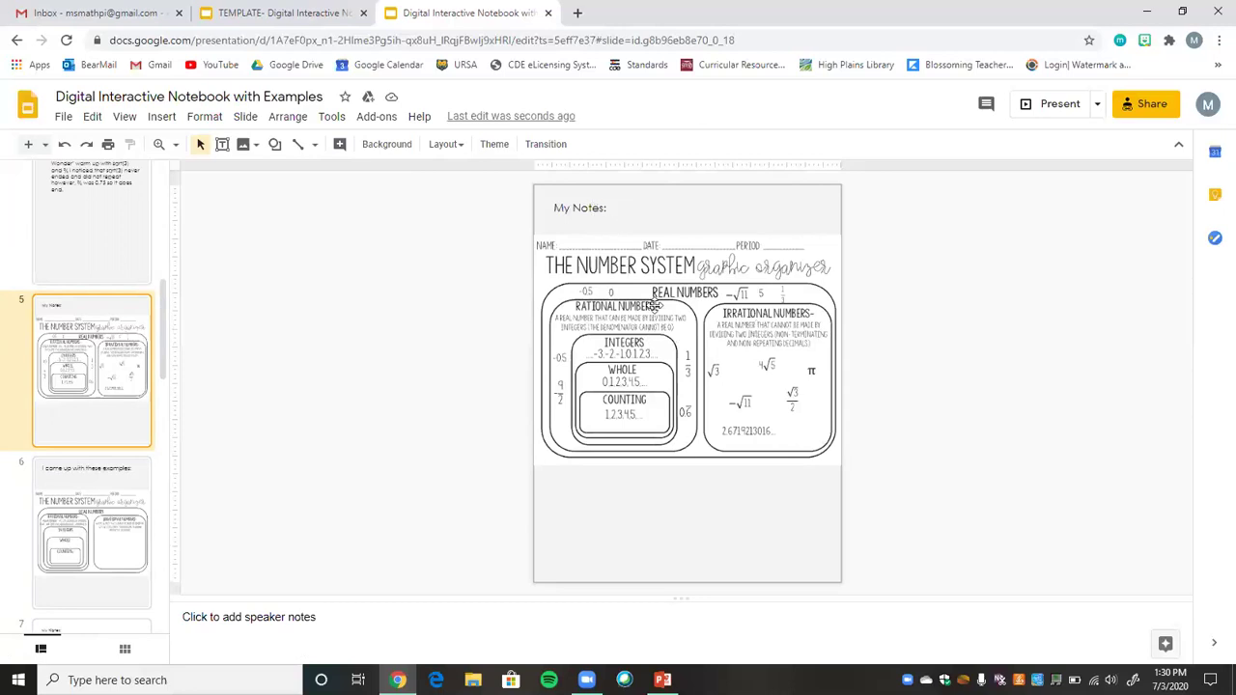
# Go to slide 6, the 'I came up with these examples' page with the empty number system organizer.
pyautogui.click(105, 503)
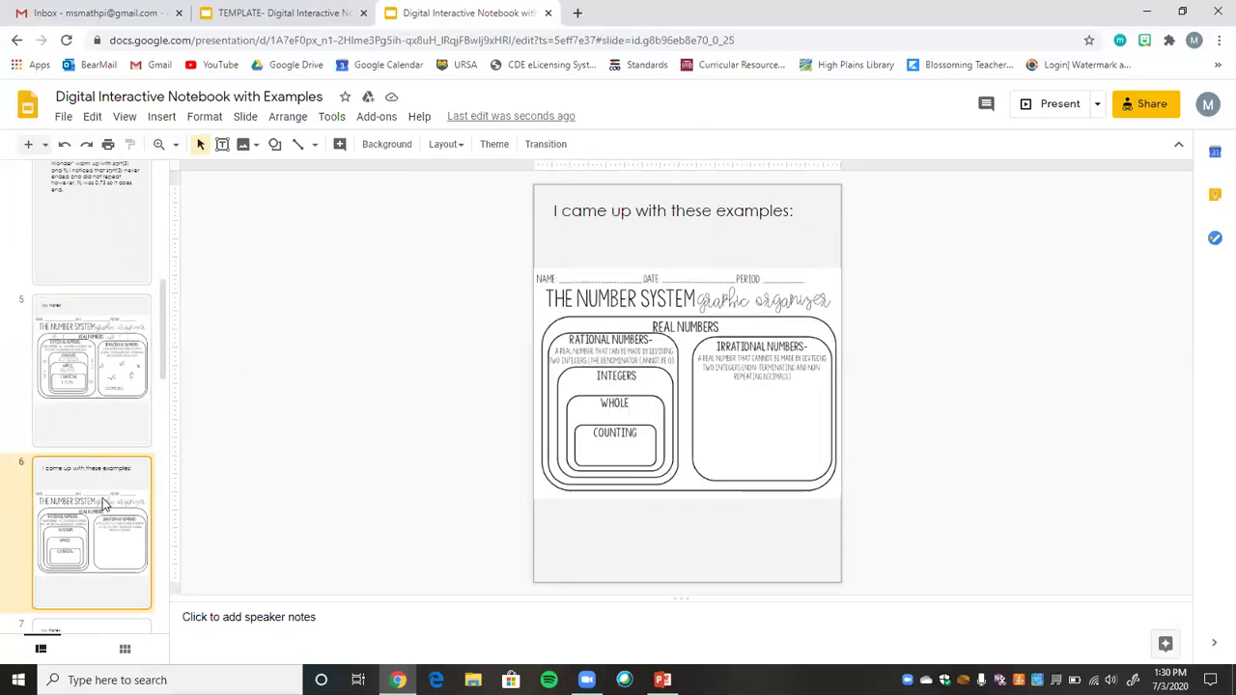